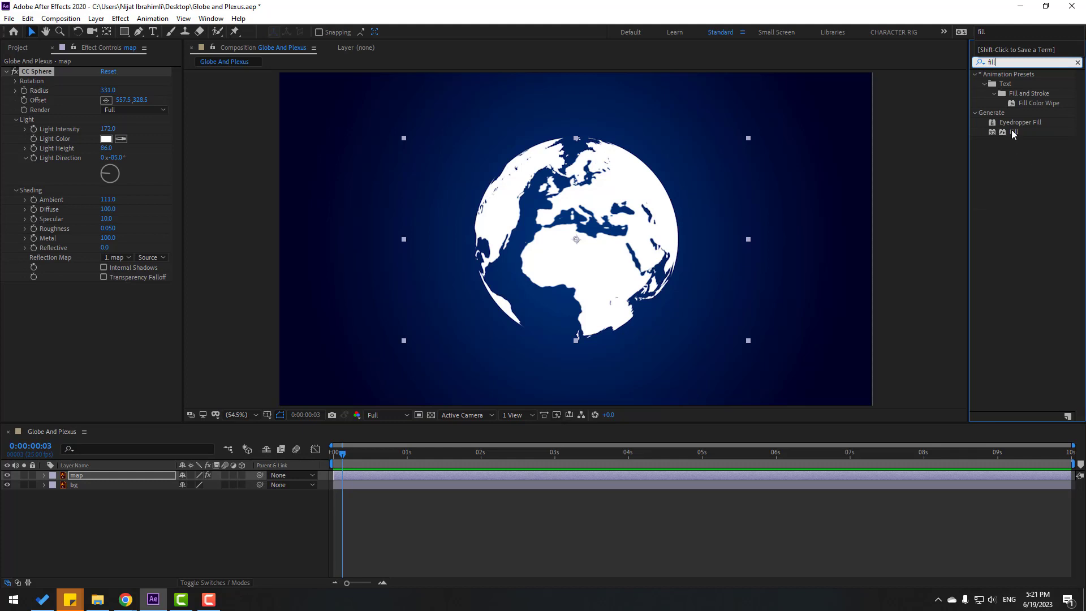
Apply the Fill effect to the map layer and set its color to light blue.
drag(1014, 133, 90, 476)
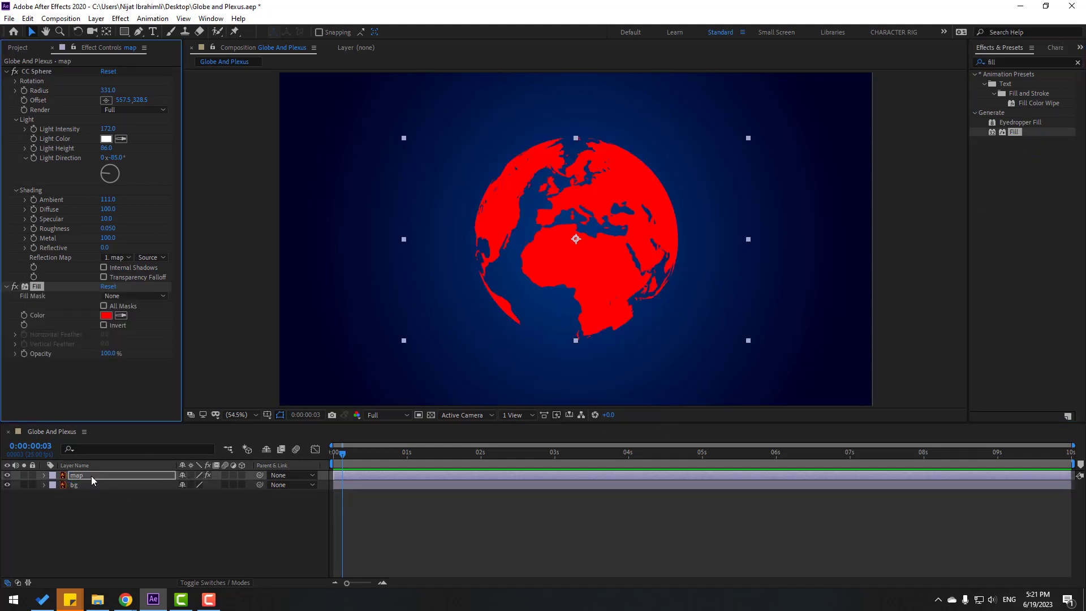
click(105, 315)
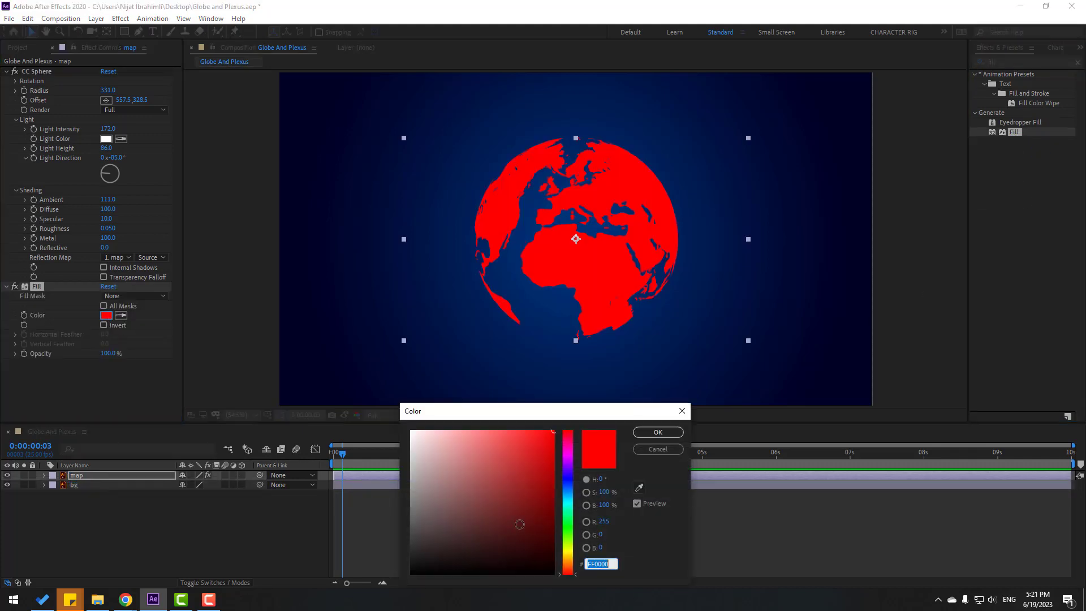
click(569, 492)
drag(531, 455, 485, 430)
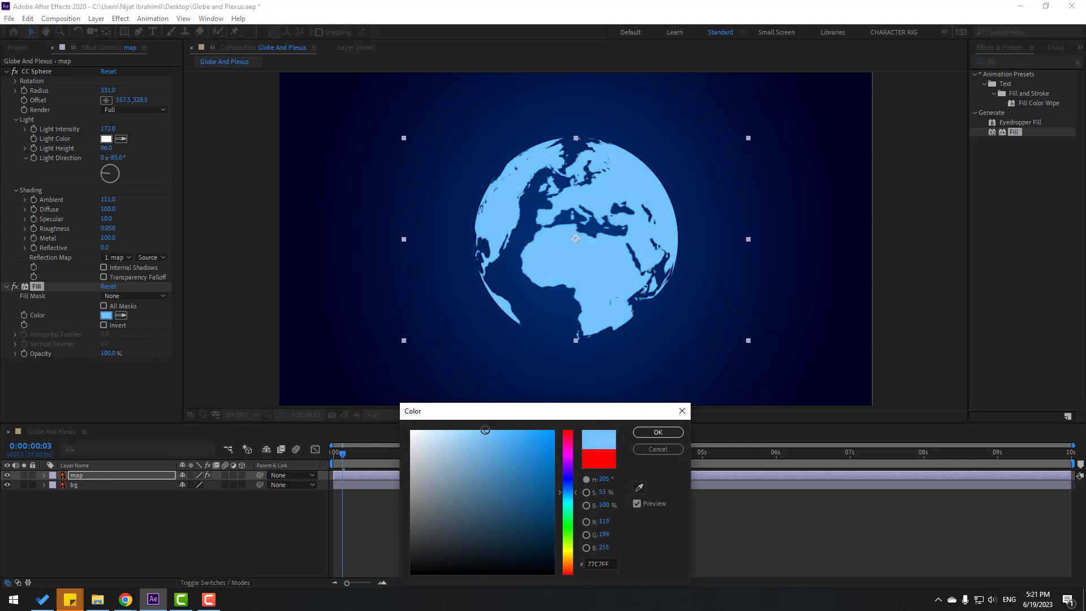
click(658, 432)
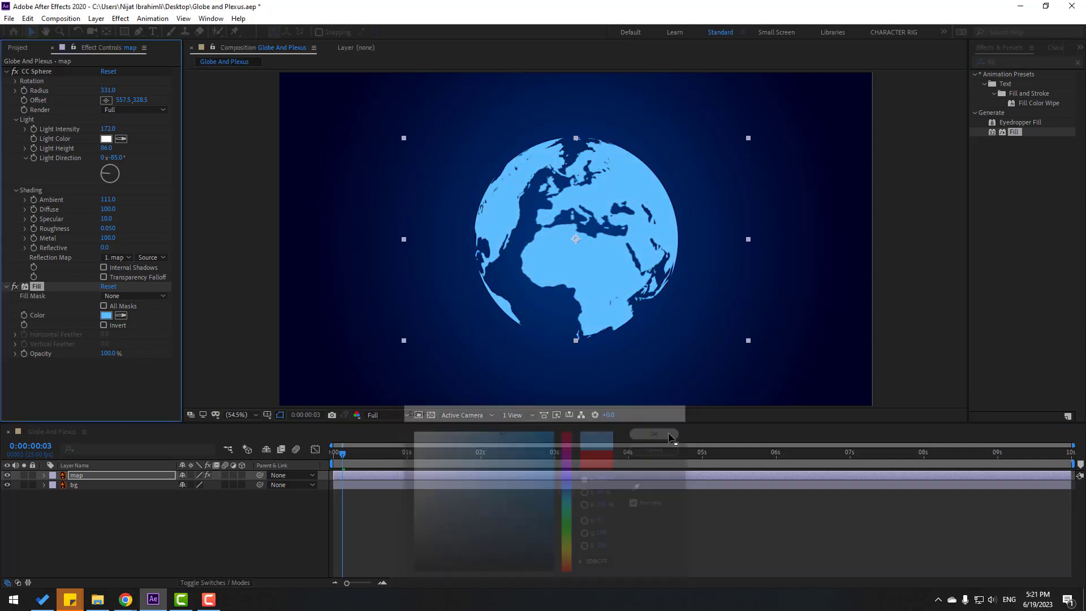
Add the Stylize Glow effect to the map layer with a 73.7% threshold and a radius of 223.
click(1014, 62)
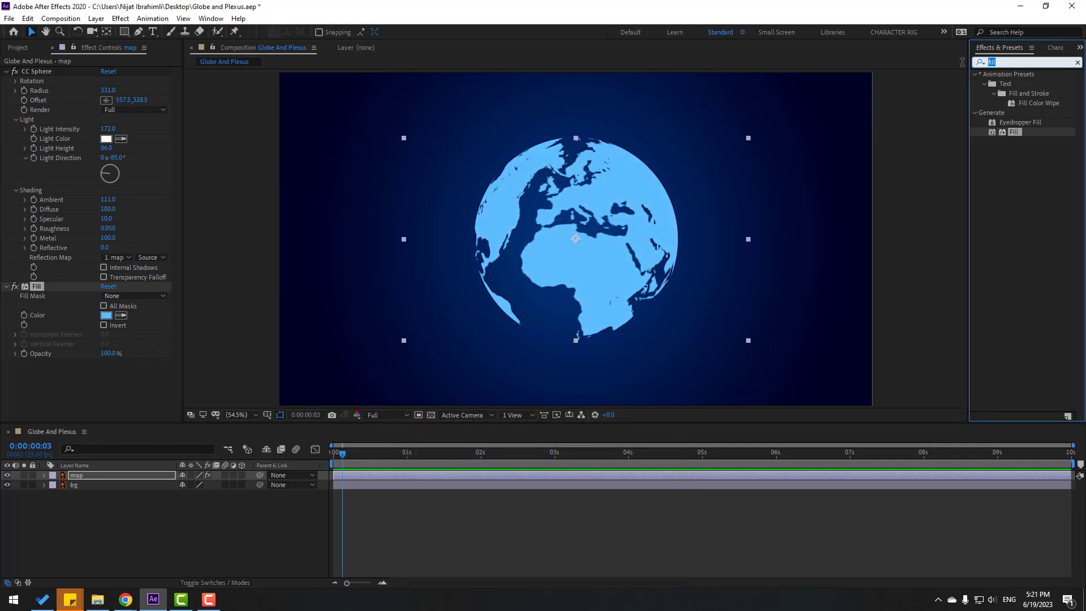
text(glow)
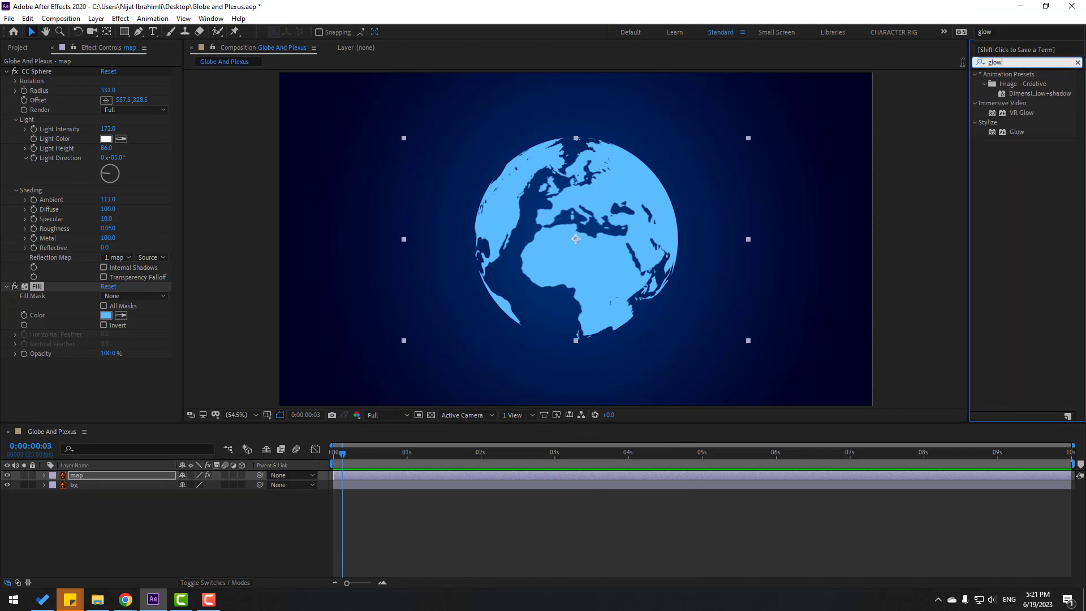
drag(1012, 136, 590, 223)
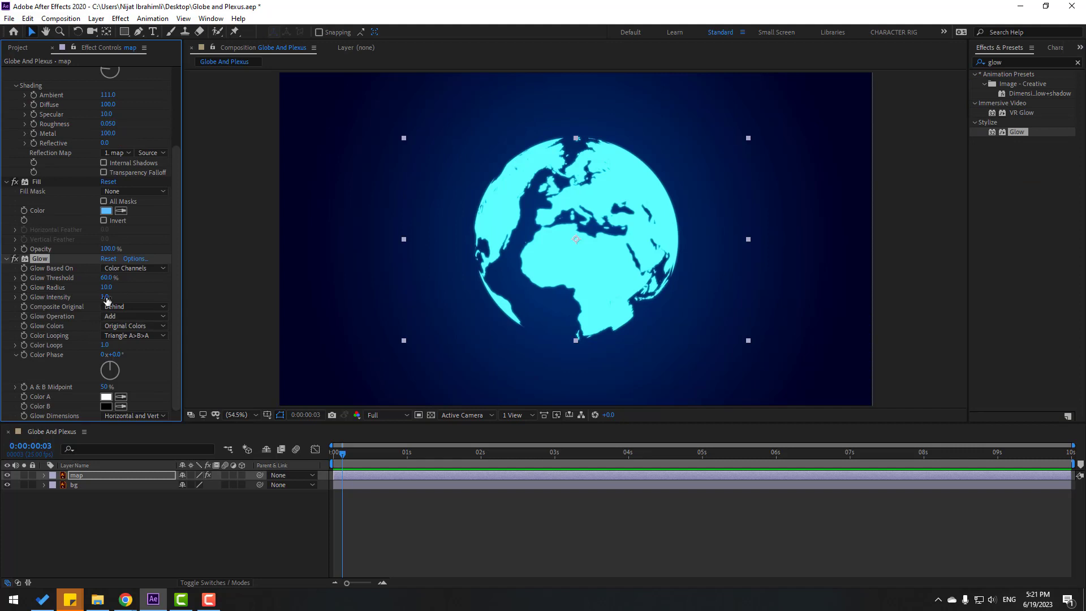
drag(106, 287, 178, 274)
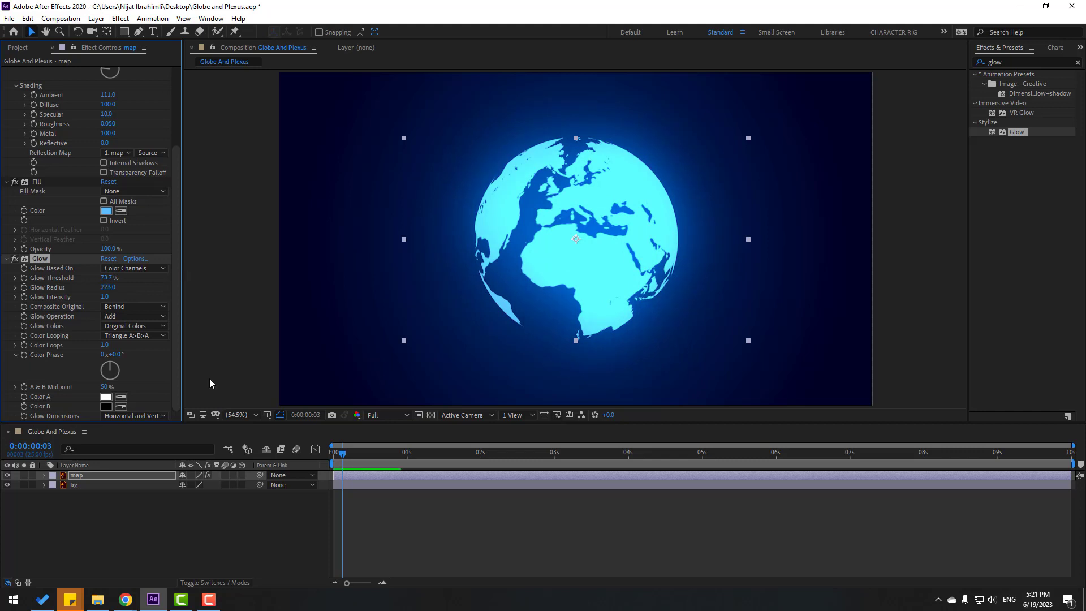
click(159, 538)
Keyframe the CC Sphere's Rotation Y from 0° at 0 s to one full turn at 2 s, and preview the spin.
scroll(170, 317, up, 4)
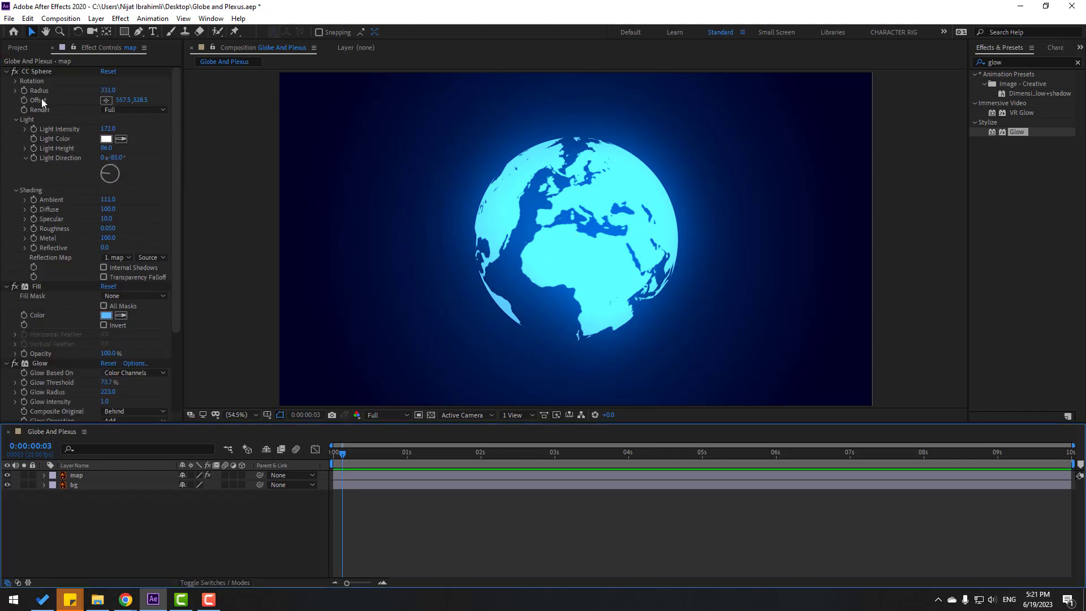
click(16, 82)
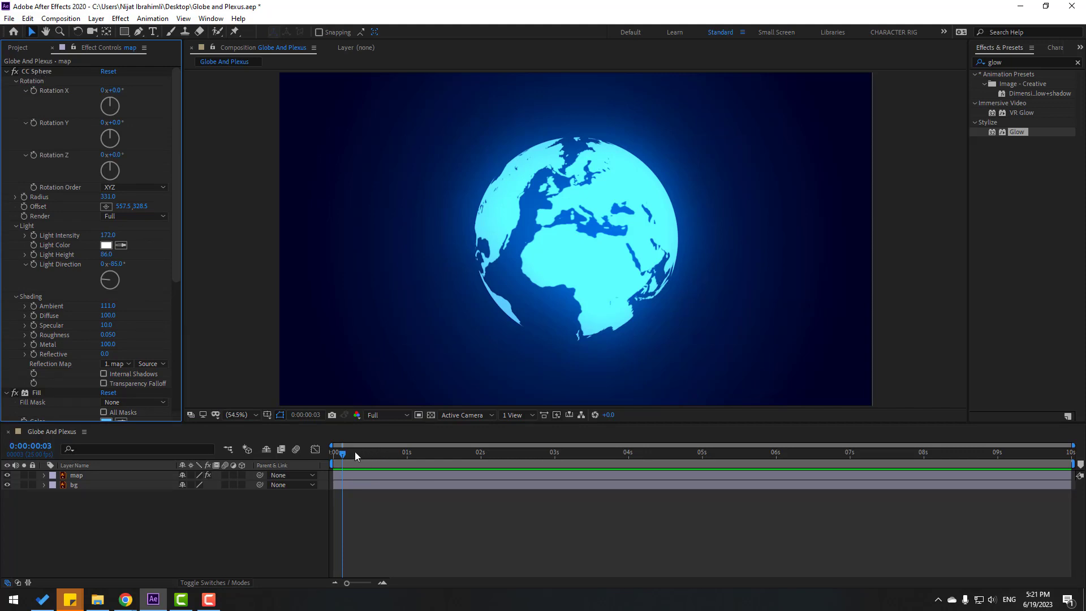
drag(342, 452, 318, 456)
click(78, 169)
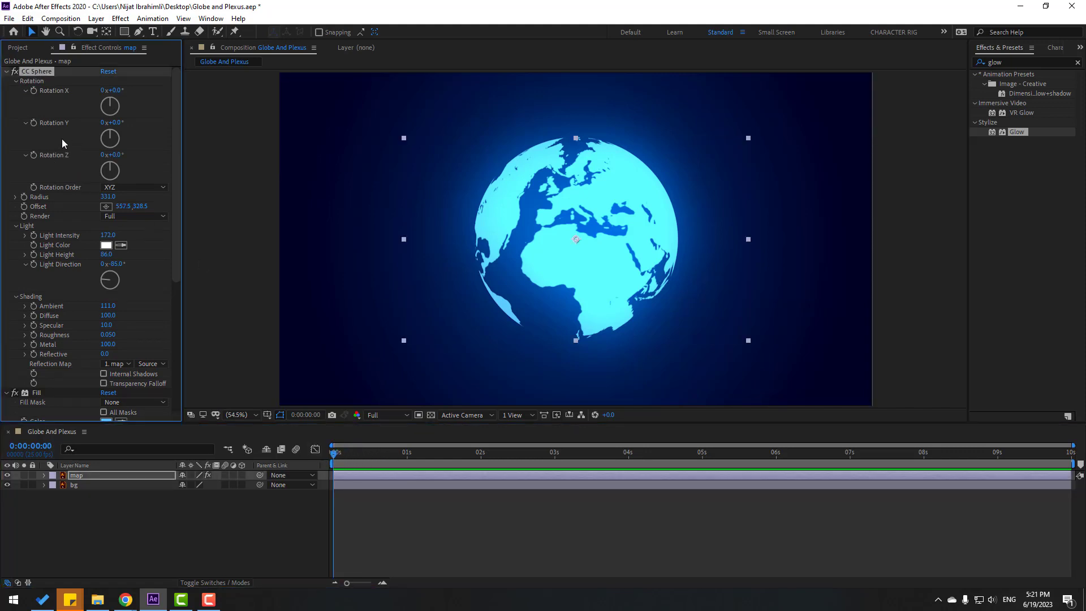
click(35, 122)
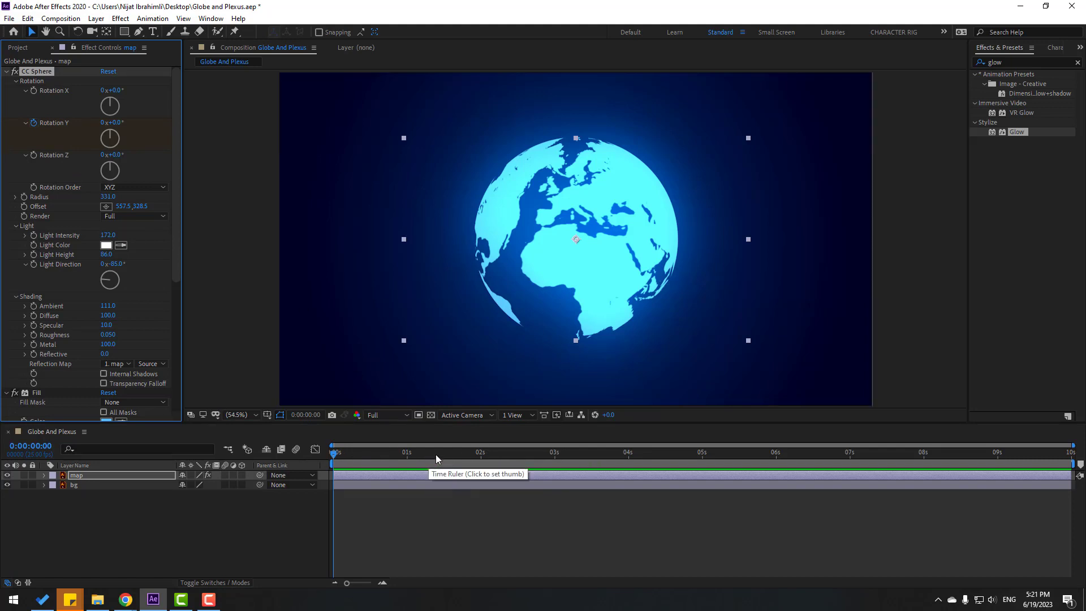
click(480, 453)
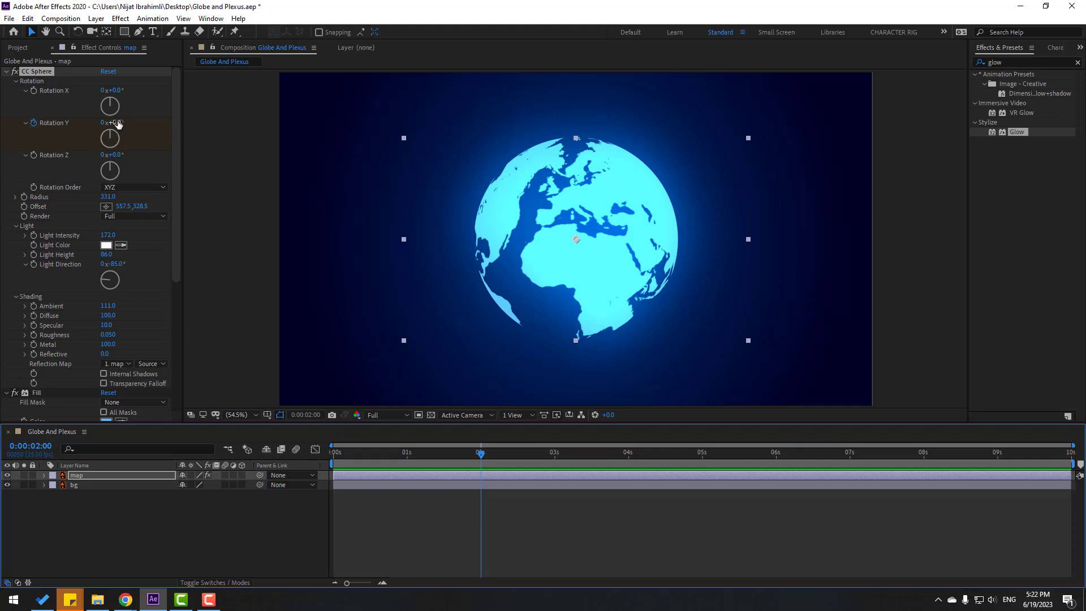
drag(118, 124, 321, 111)
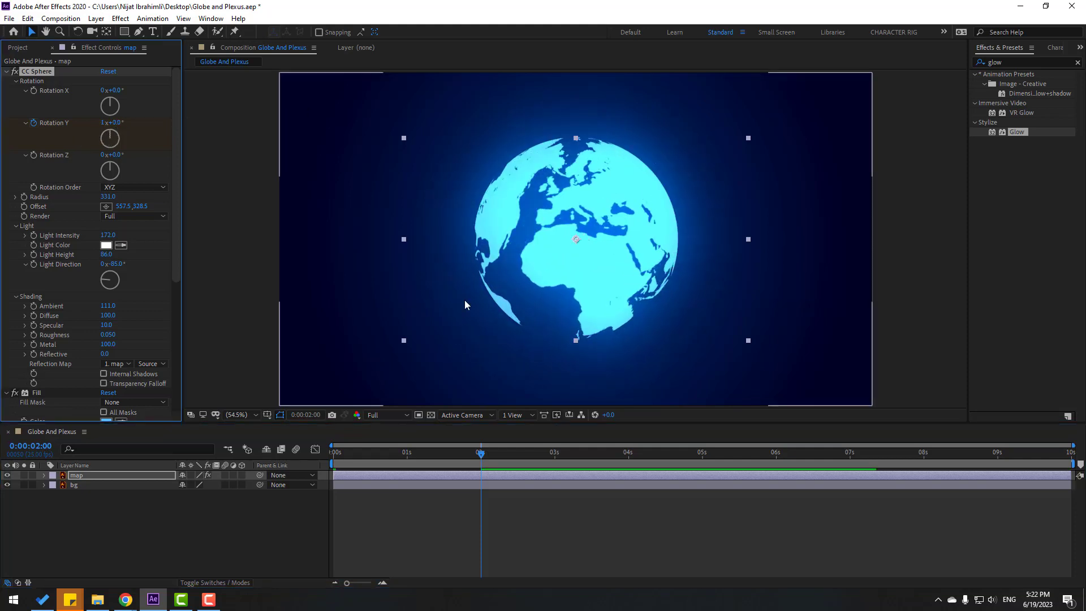
click(567, 534)
key(space)
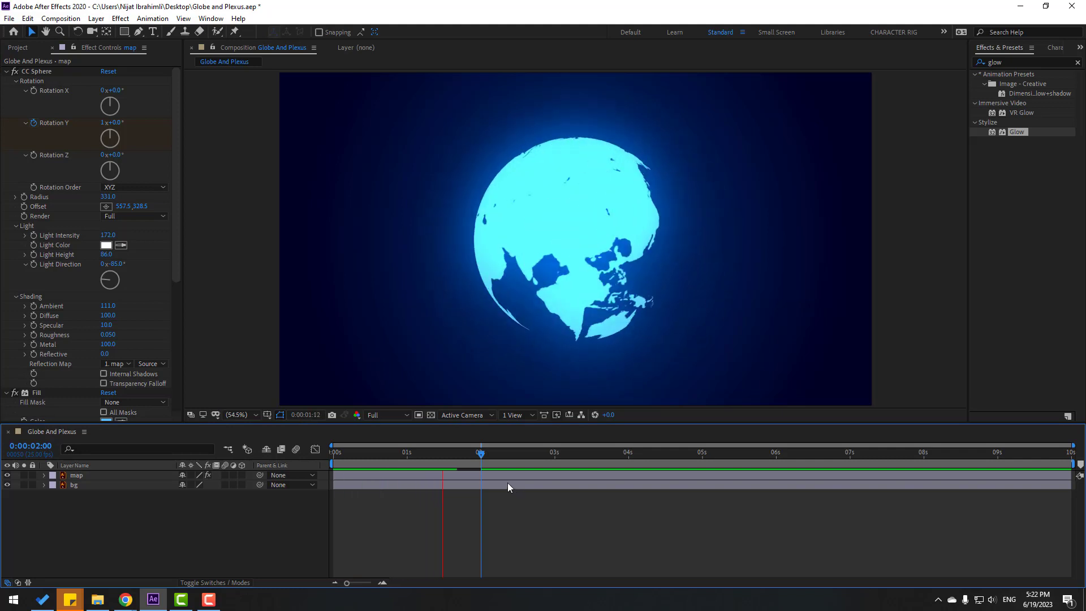
Keyframe the CC Sphere's Radius at 2 s and set it to 0 at 0 s so the globe grows in.
click(71, 289)
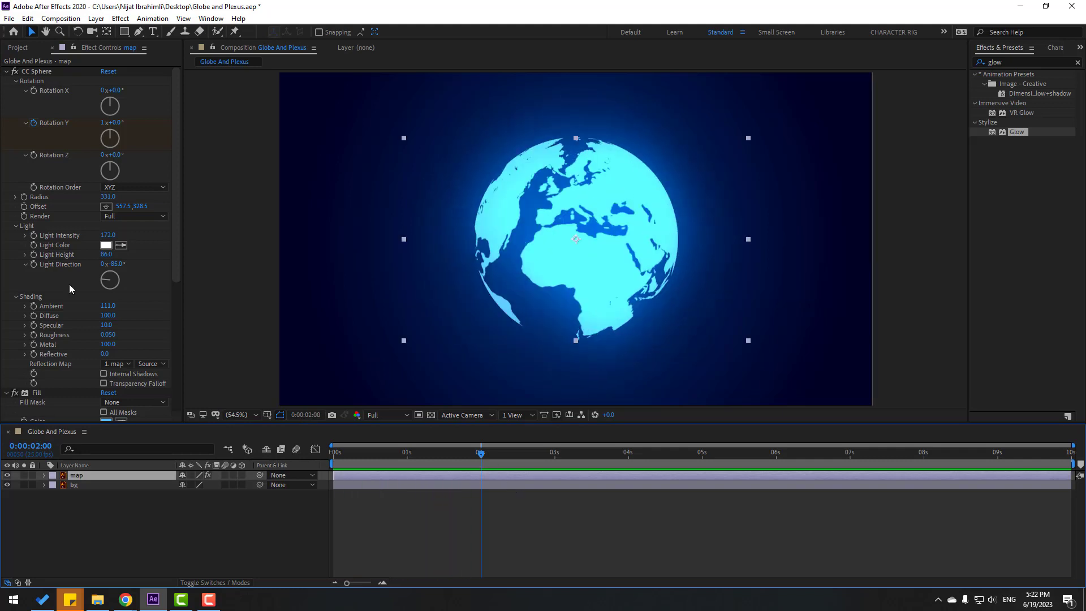
click(25, 197)
drag(477, 457, 323, 460)
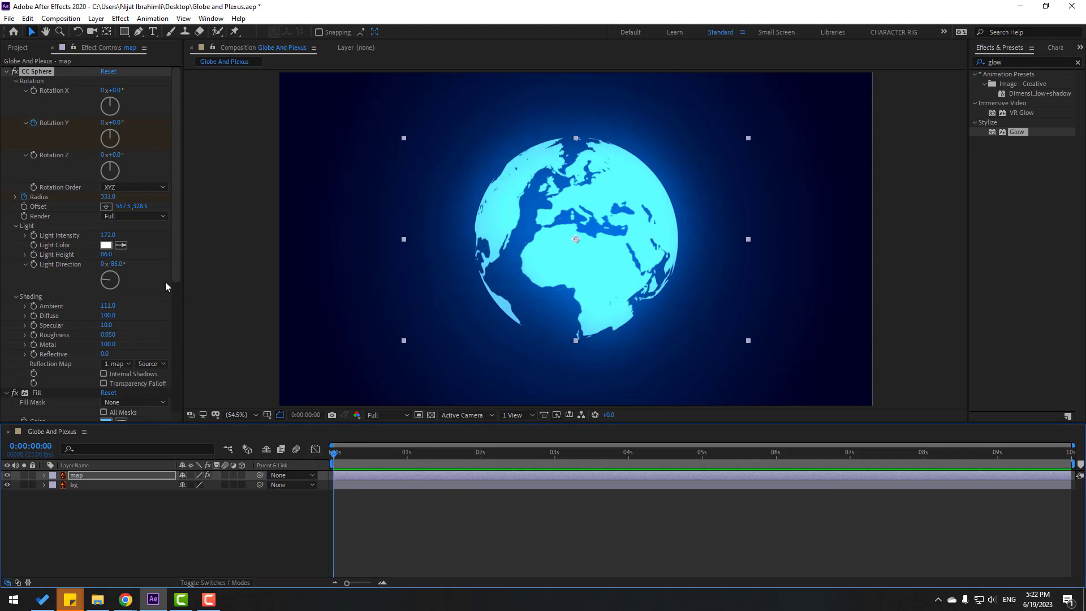
click(106, 198)
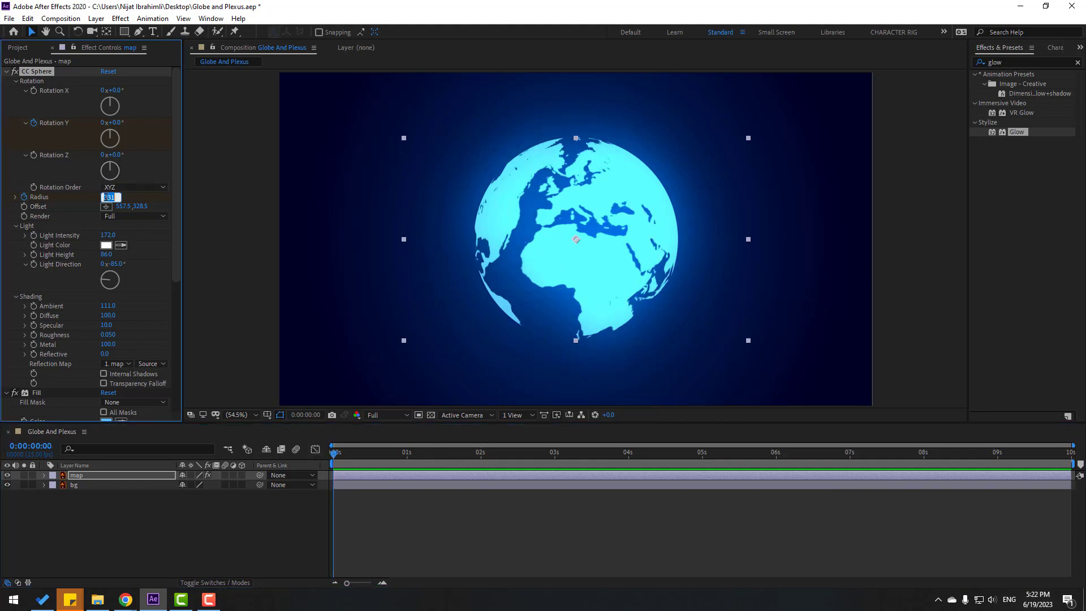
text(0)
key(Return)
drag(334, 454, 424, 467)
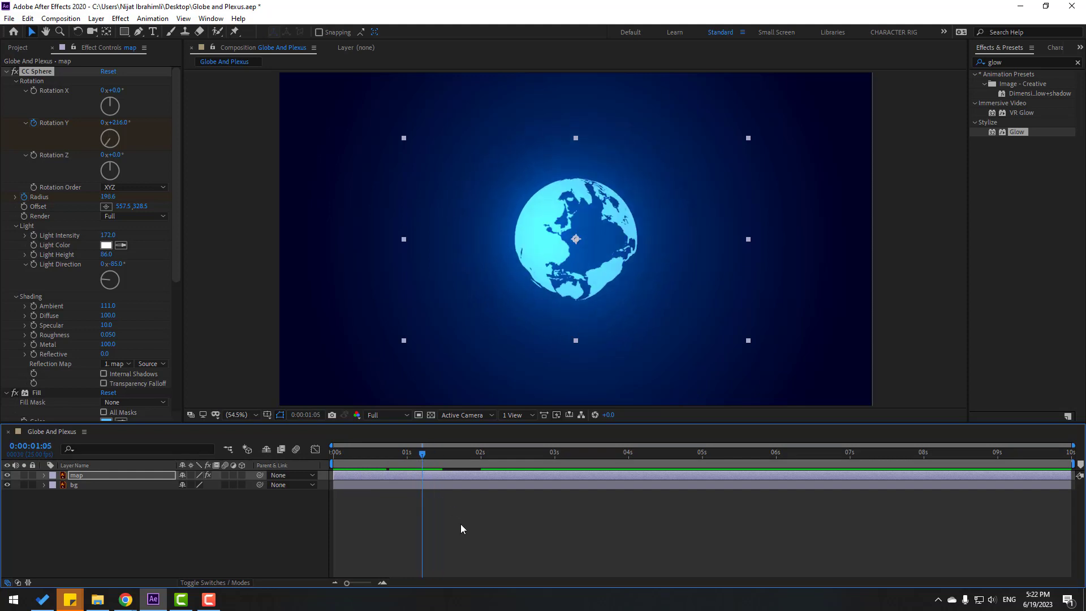
Reveal the map layer's keyframes and apply Easy Ease to all Rotation Y and Radius keyframes.
key(u)
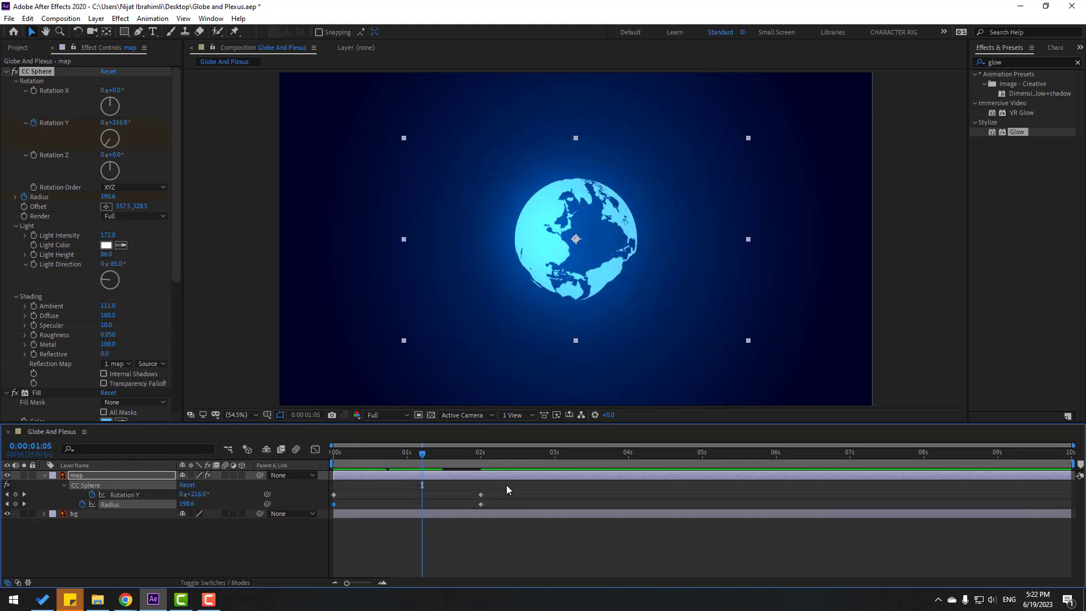
drag(507, 485, 333, 510)
right_click(333, 506)
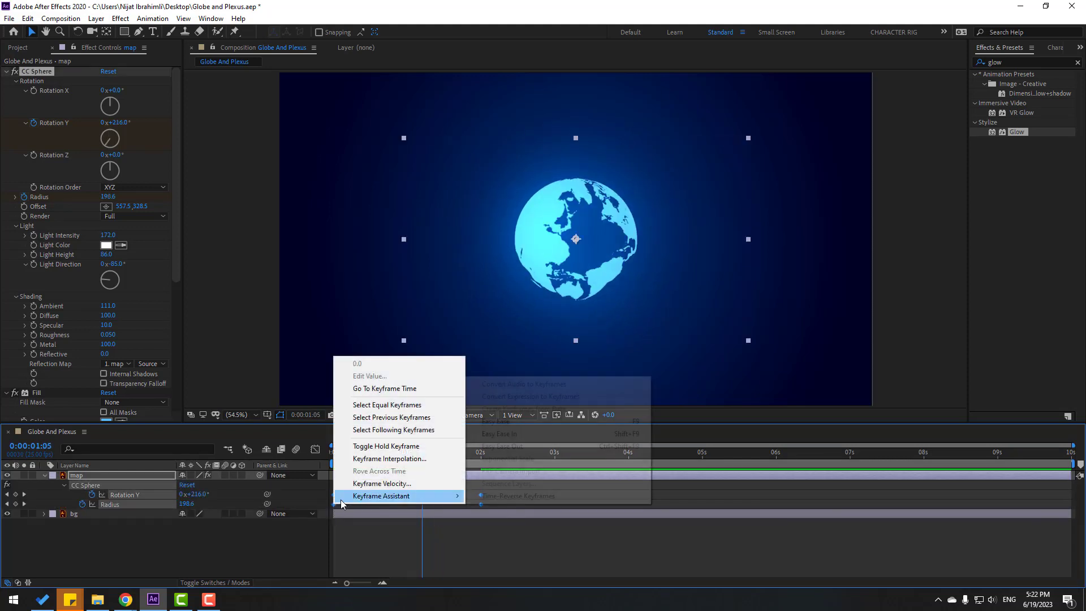
mouse_move(390, 562)
click(514, 485)
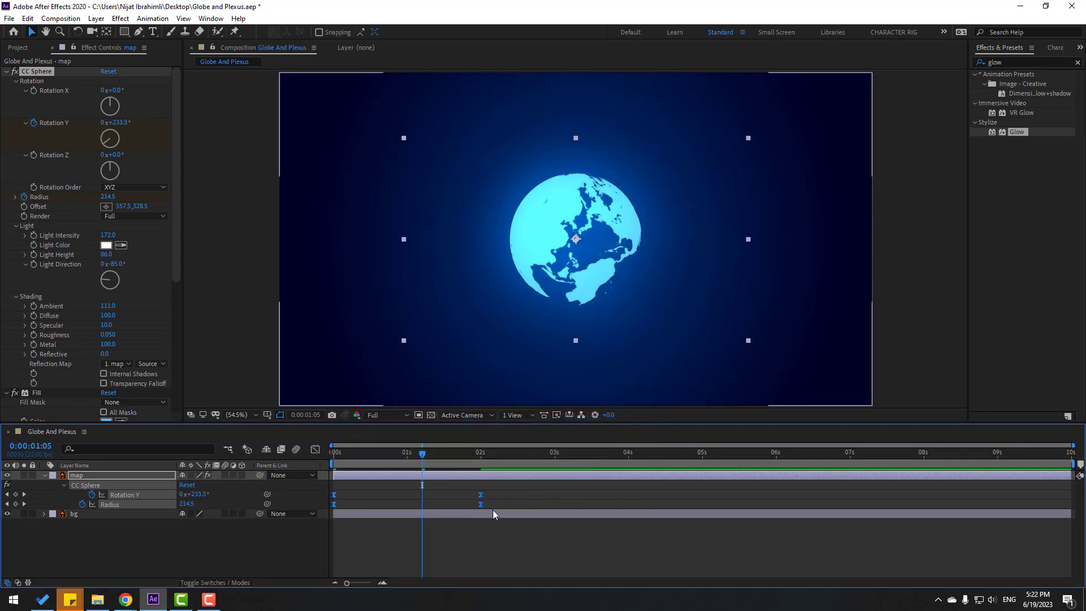
Reshape the Radius speed curve in the graph editor so the growth peaks early and slows toward 2 s, and preview it.
drag(497, 504, 328, 523)
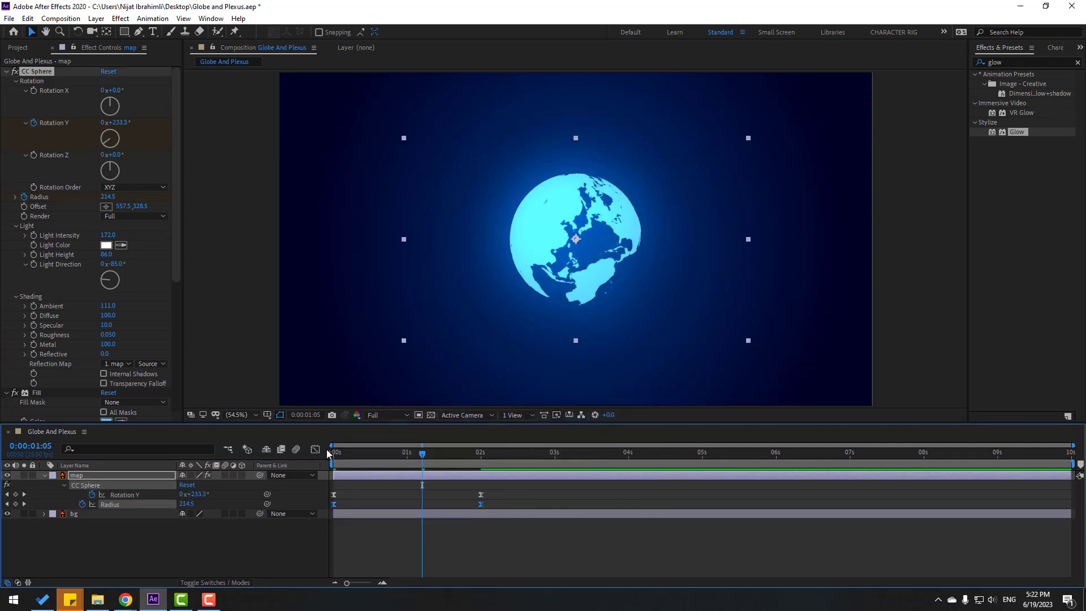
click(316, 449)
drag(519, 545, 429, 557)
key(space)
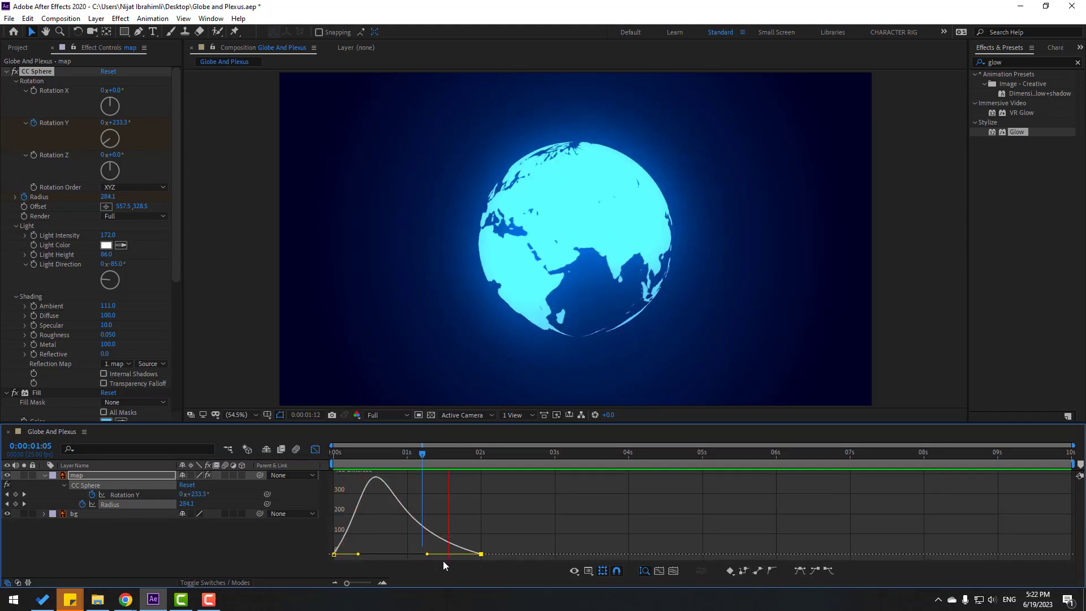
key(space)
click(316, 451)
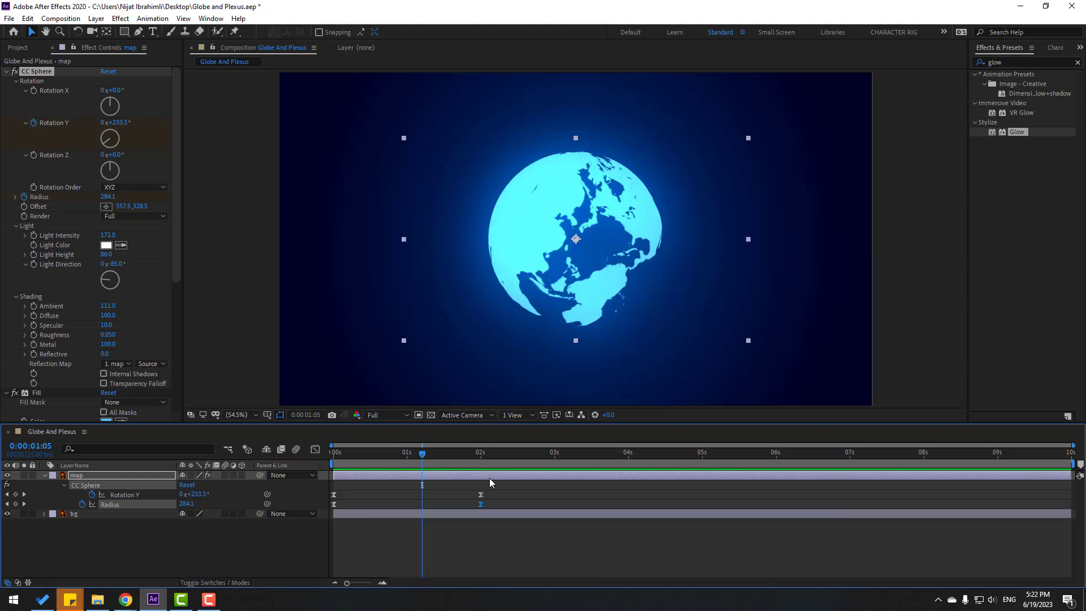
End the work area at 8 s, keyframe the sphere's Rotation Y at 1x+244° there, and preview the animation.
drag(448, 457, 481, 453)
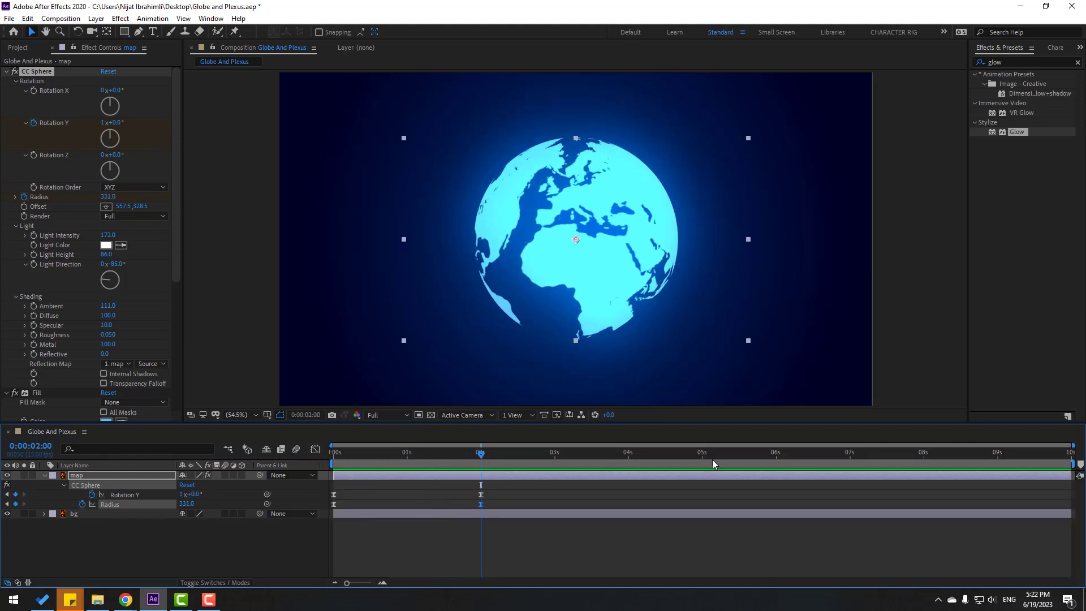
click(923, 460)
key(n)
click(213, 553)
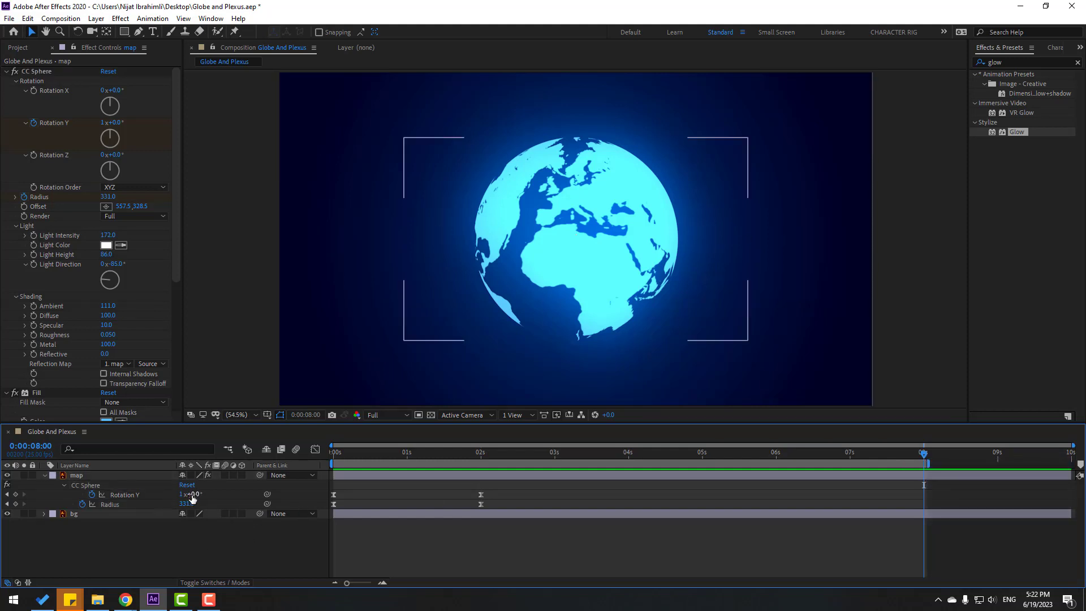
drag(195, 498, 480, 488)
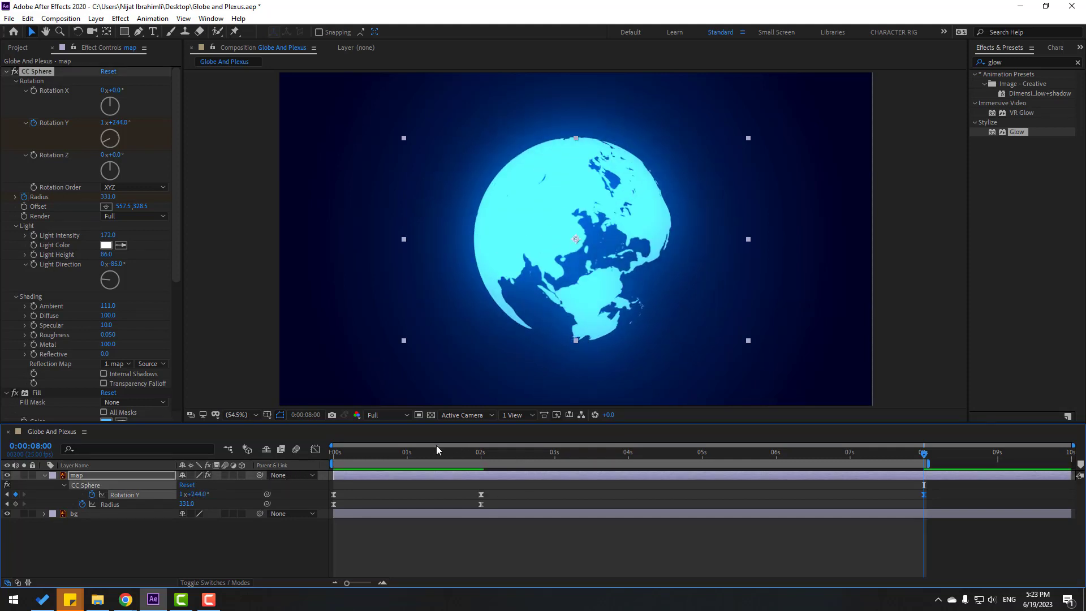
drag(417, 453, 540, 454)
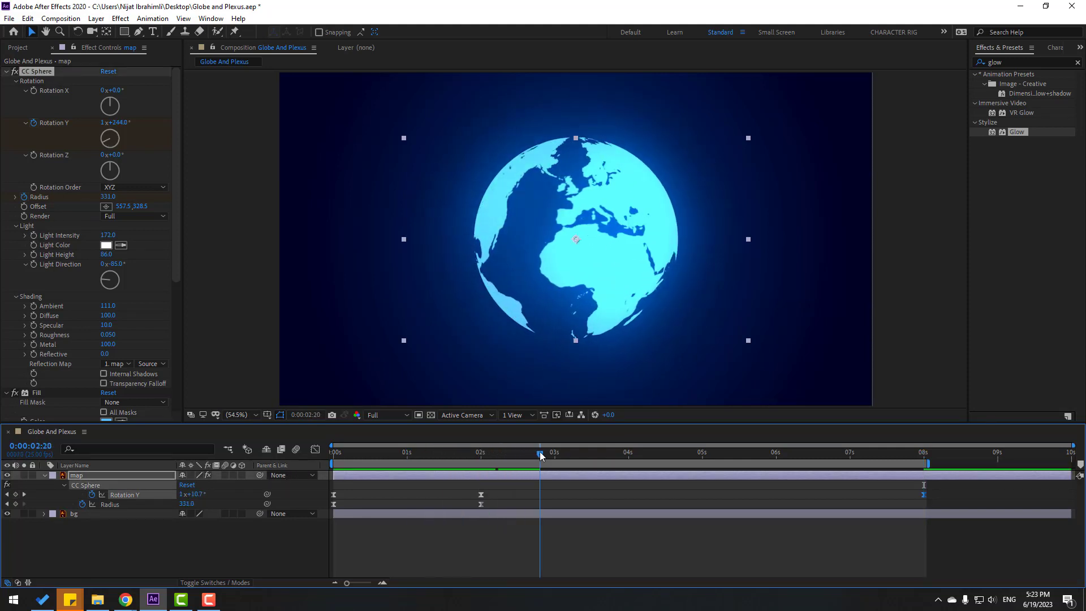
key(space)
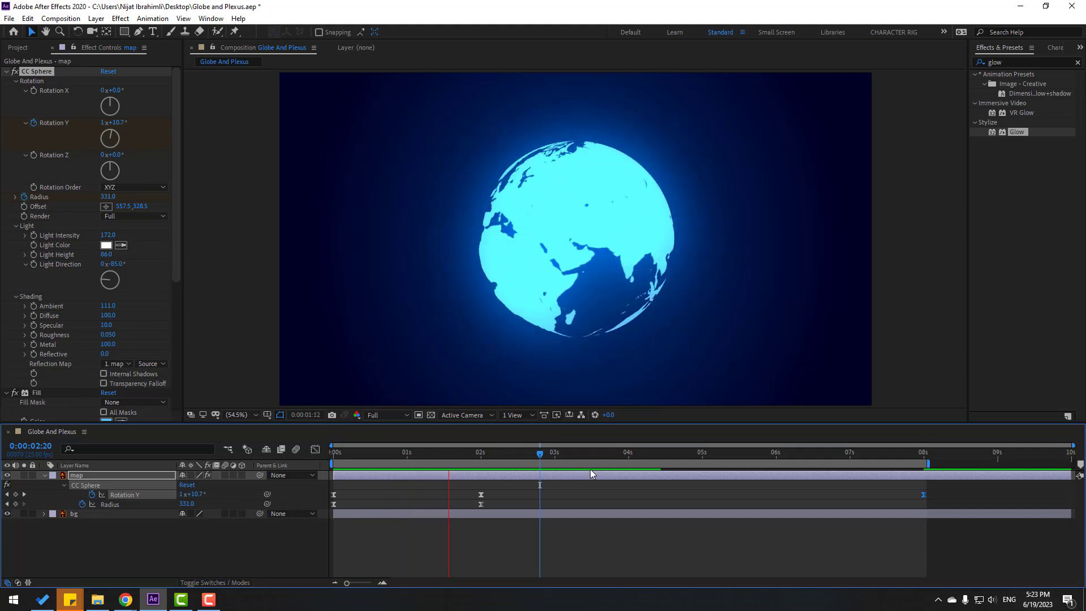
Convert the Rotation Y keyframe at 2 s to Auto Bezier interpolation and preview the rotation around it.
drag(501, 454, 529, 454)
click(481, 495)
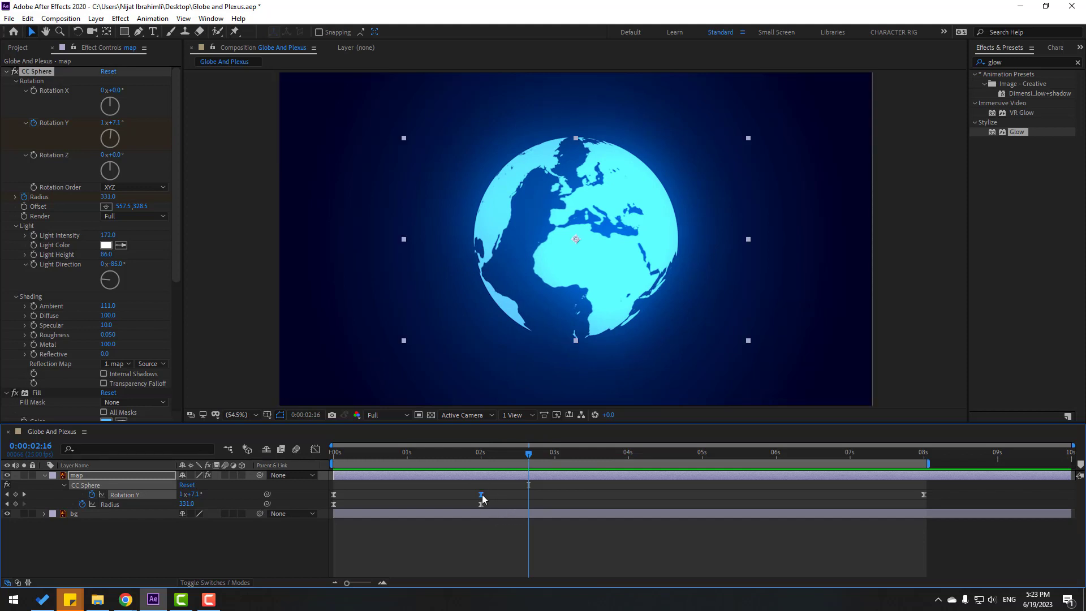
ctrl+click(481, 495)
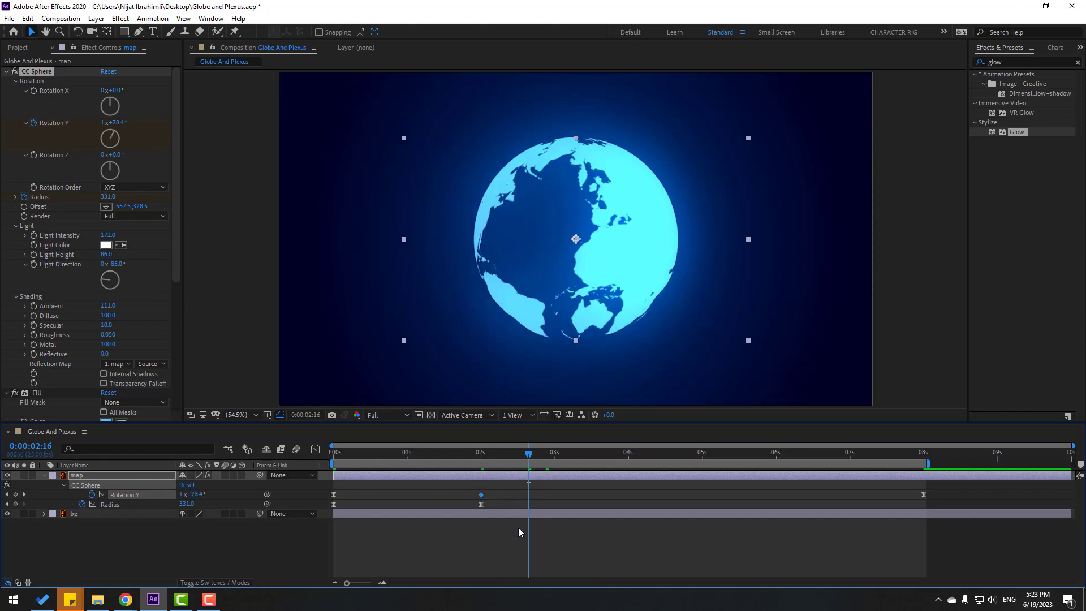
ctrl+click(481, 495)
key(space)
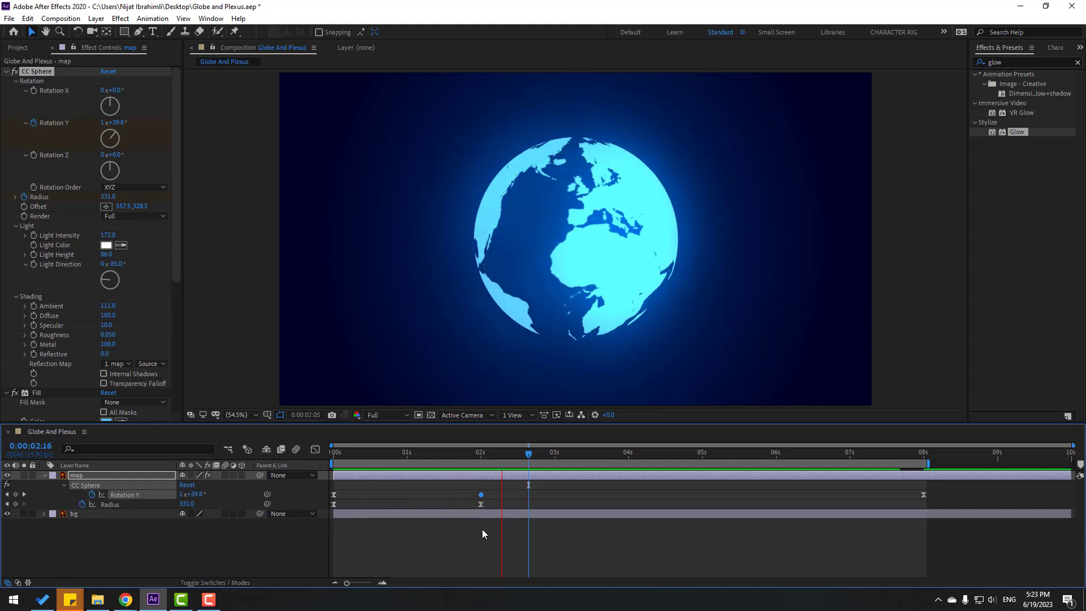
click(486, 453)
drag(493, 462, 362, 461)
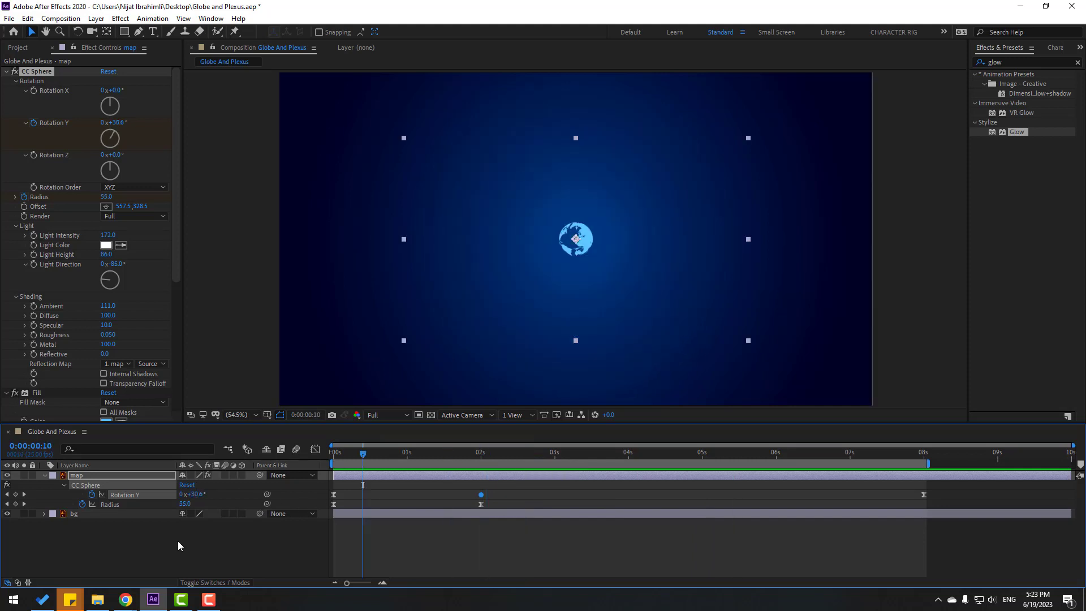
Create a black 1920 × 1080 px solid named Plexus in the Globe And Plexus composition.
click(177, 541)
right_click(110, 549)
mouse_move(225, 440)
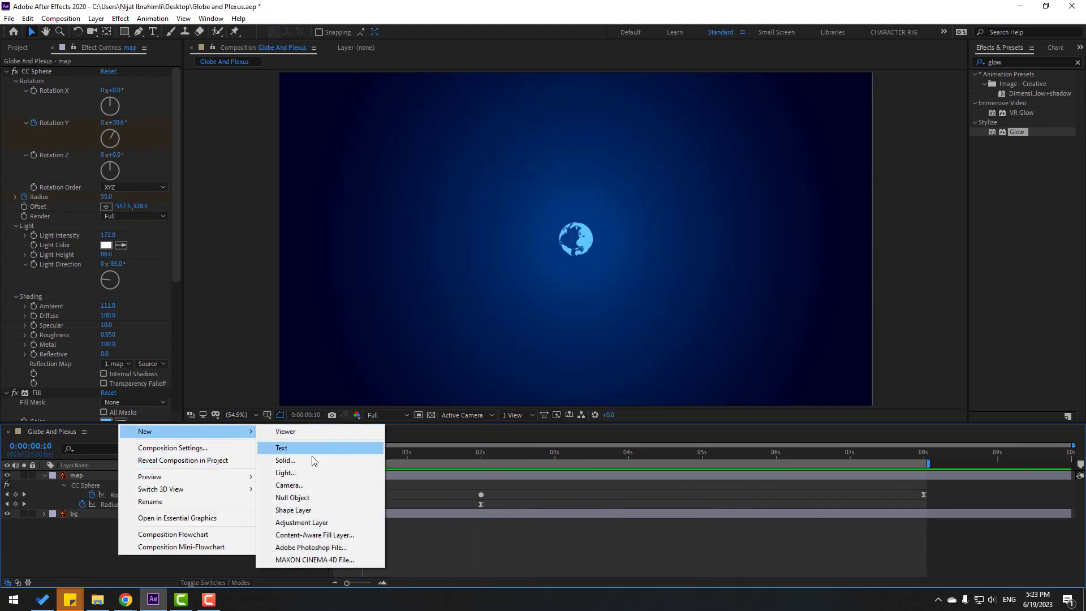
click(304, 459)
text(Plexus)
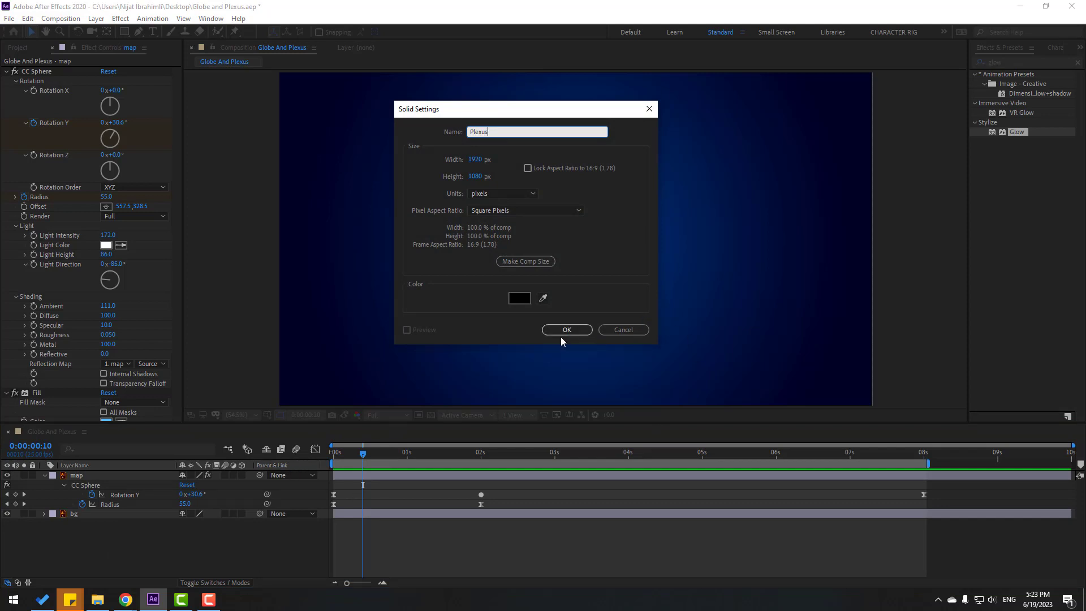
click(563, 333)
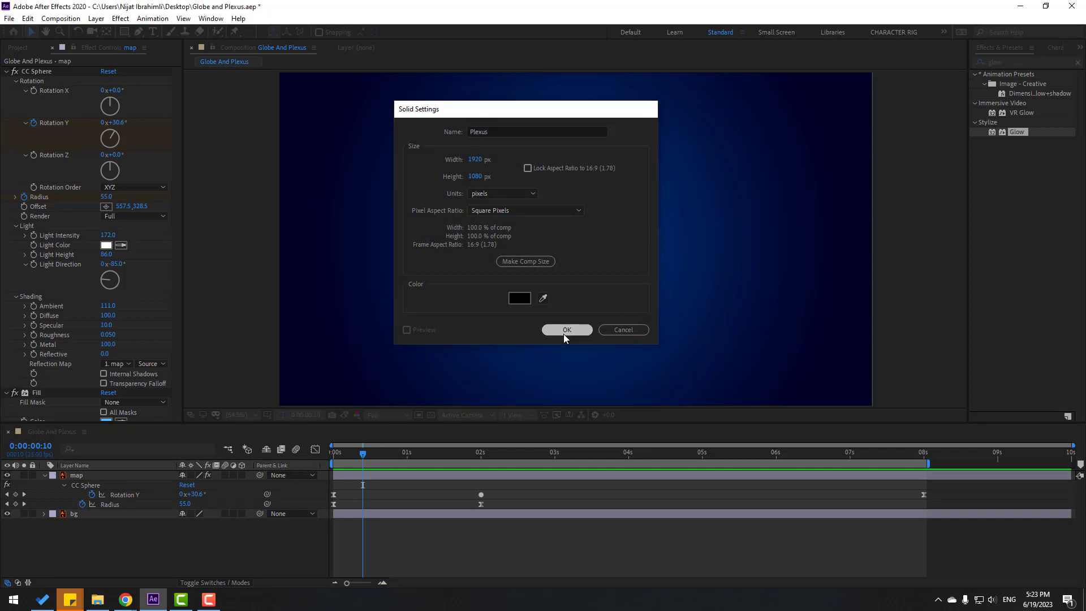
Apply the Plexus effect to the Plexus solid and add a Layers geometry object to it.
click(1012, 63)
text(plexus)
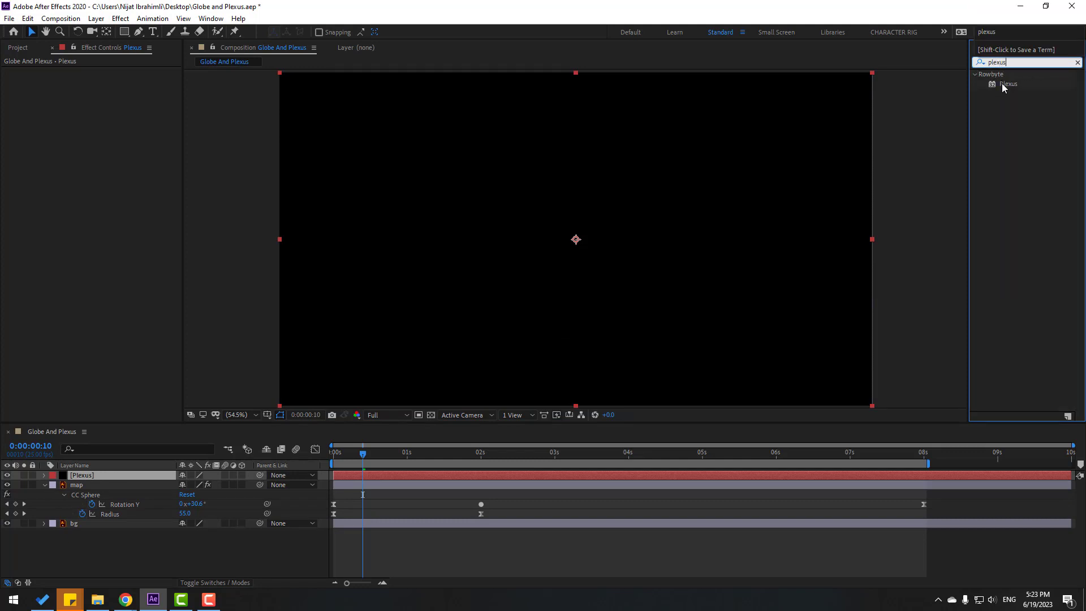
drag(1003, 86, 76, 480)
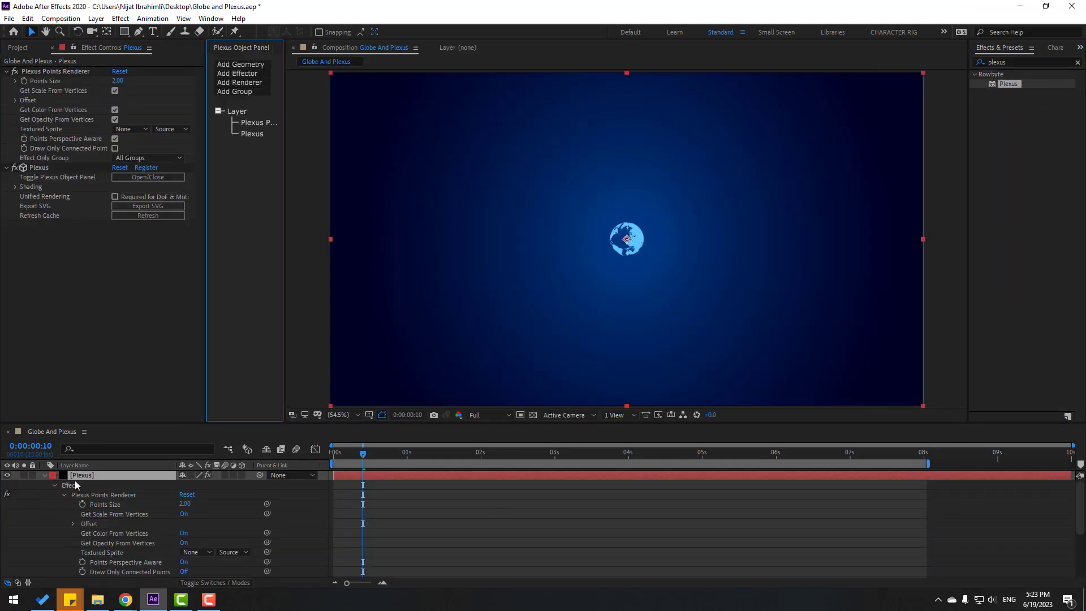
click(238, 66)
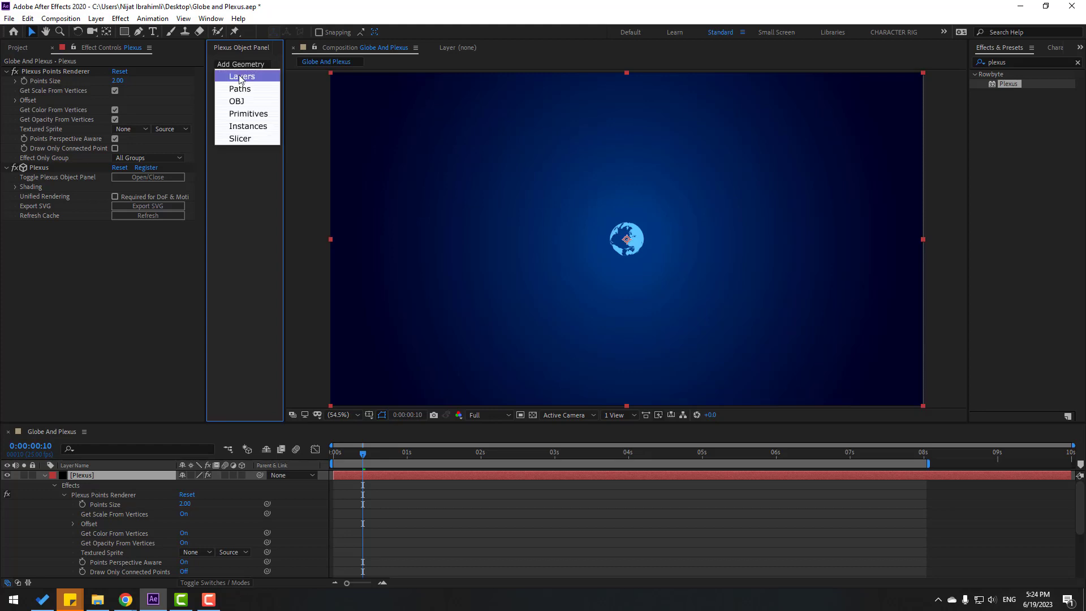
click(240, 78)
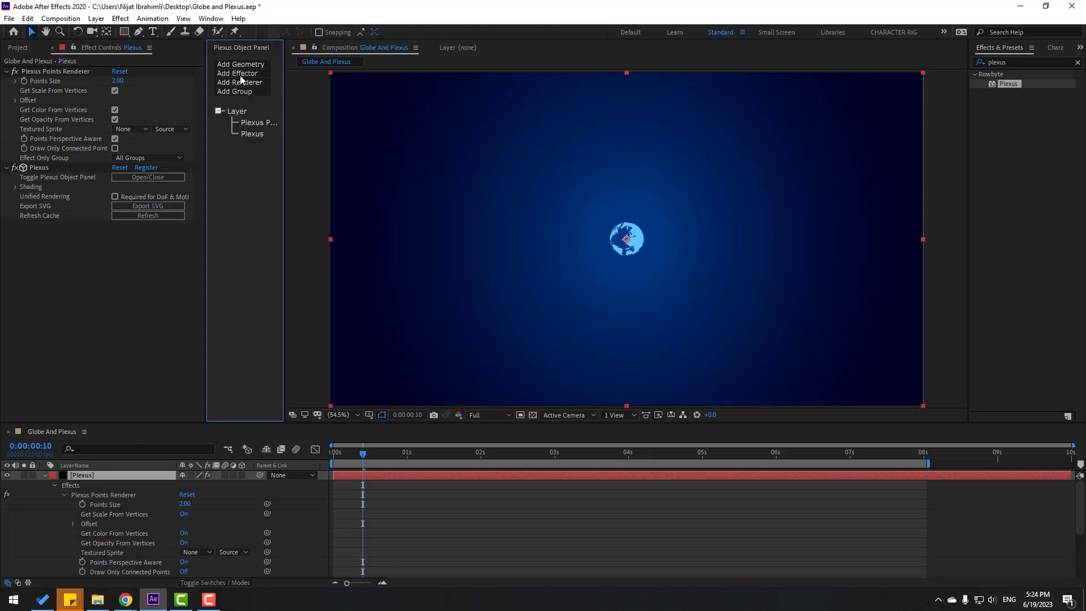
Add a null object to the composition and centre its anchor point.
click(96, 19)
mouse_move(113, 31)
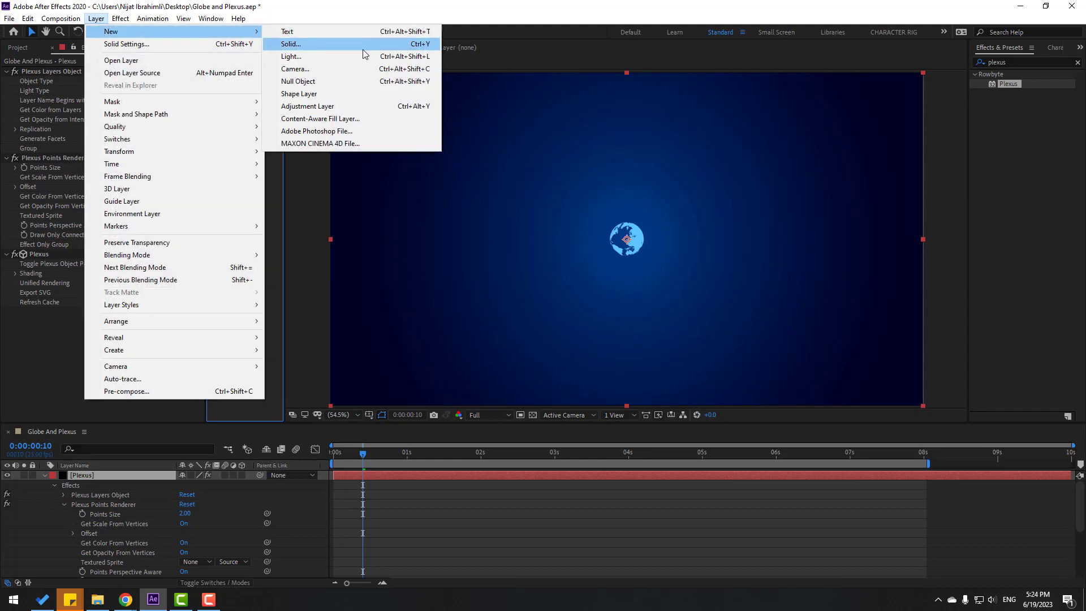
click(328, 83)
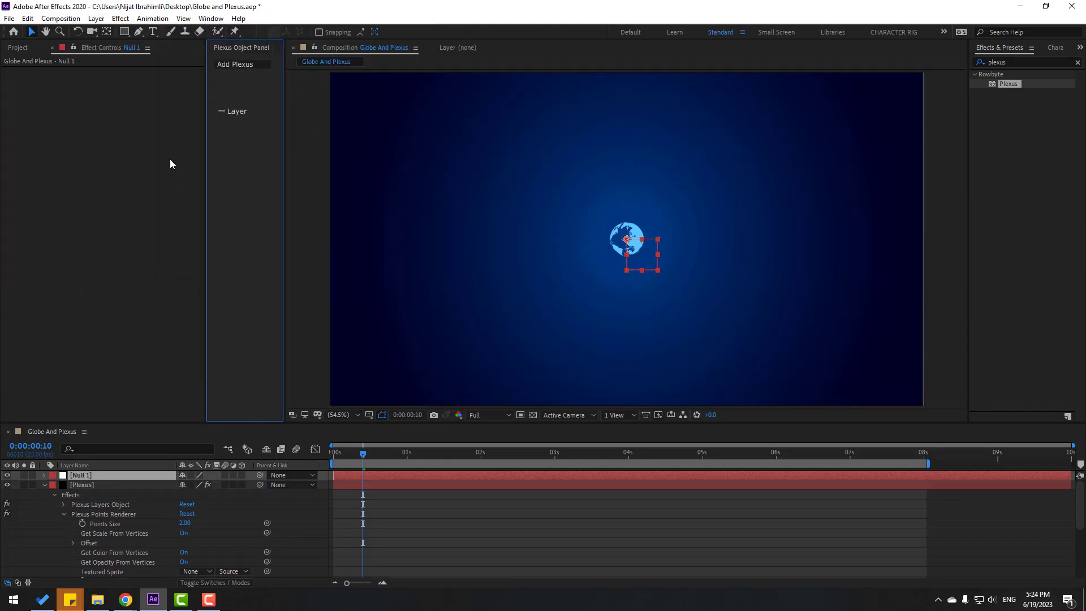
double_click(107, 32)
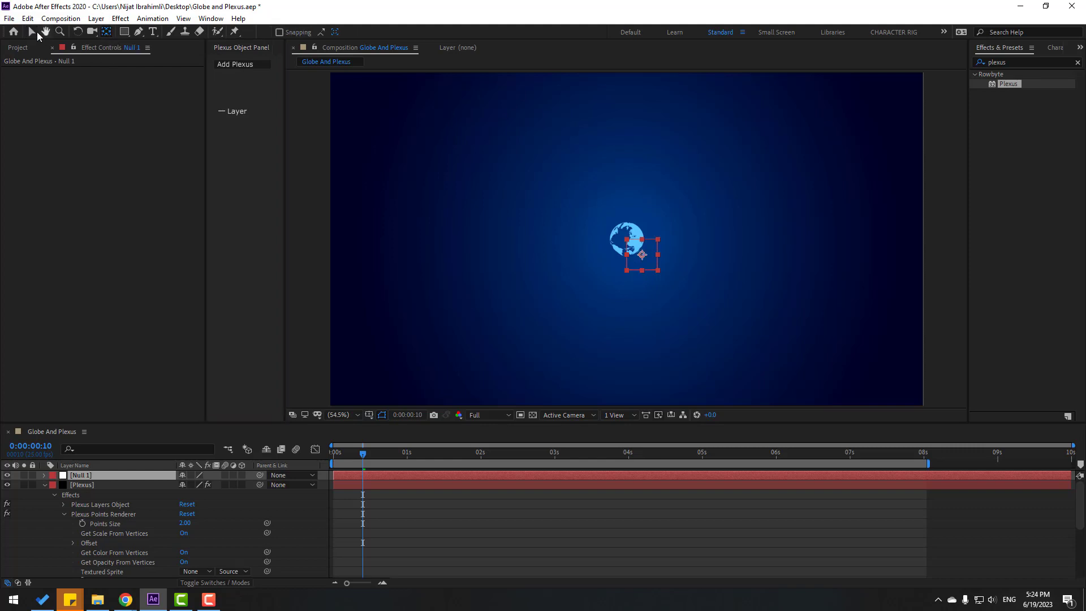
click(34, 31)
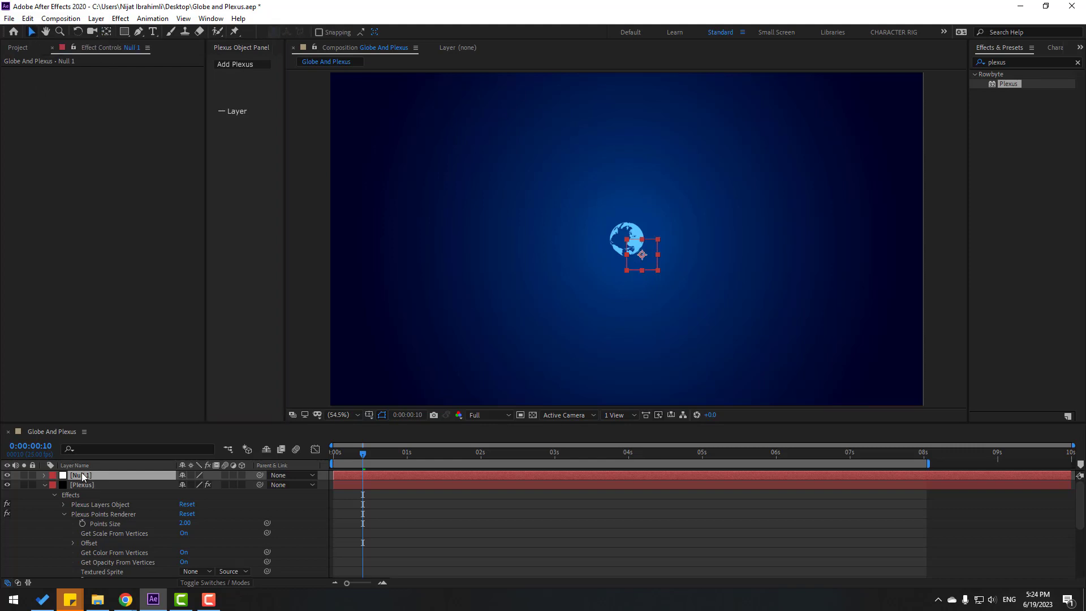
Make the null a 3D layer, give its Position the expression wiggle(2,12), and preview the motion.
click(242, 475)
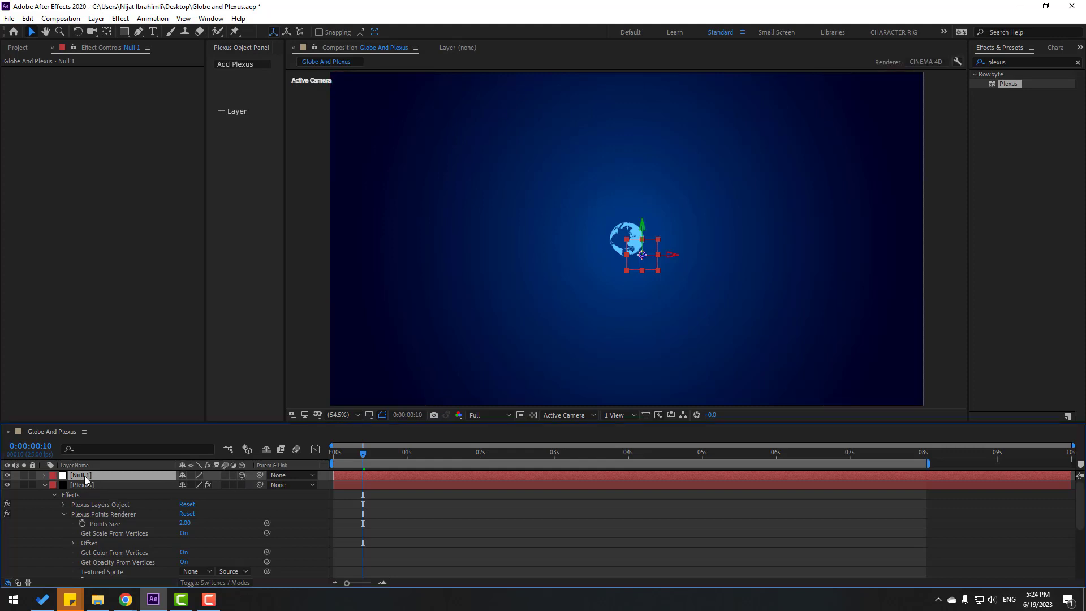
key(p)
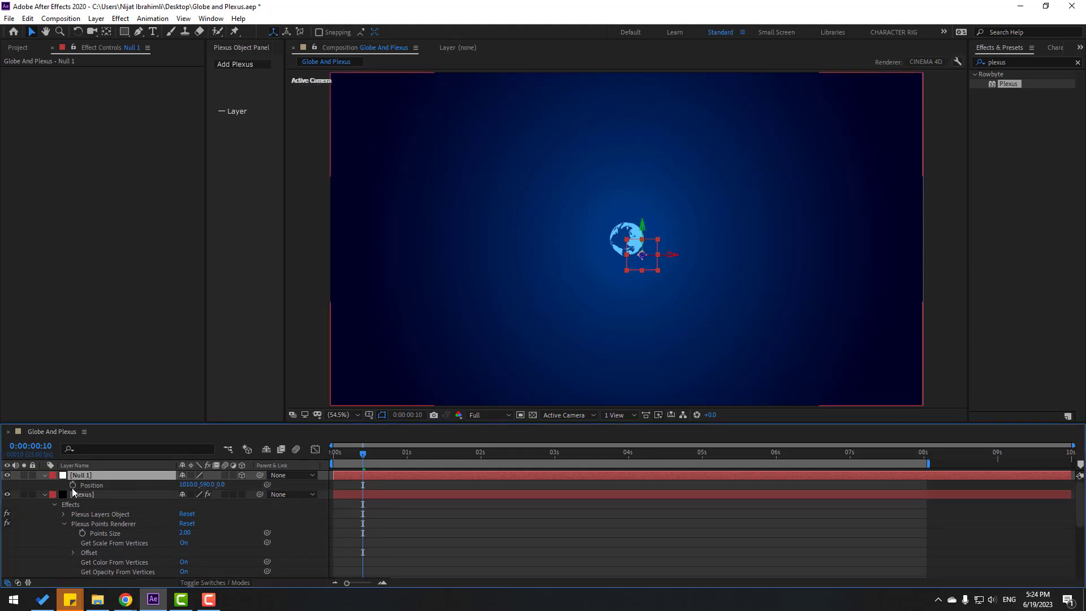
alt+click(72, 486)
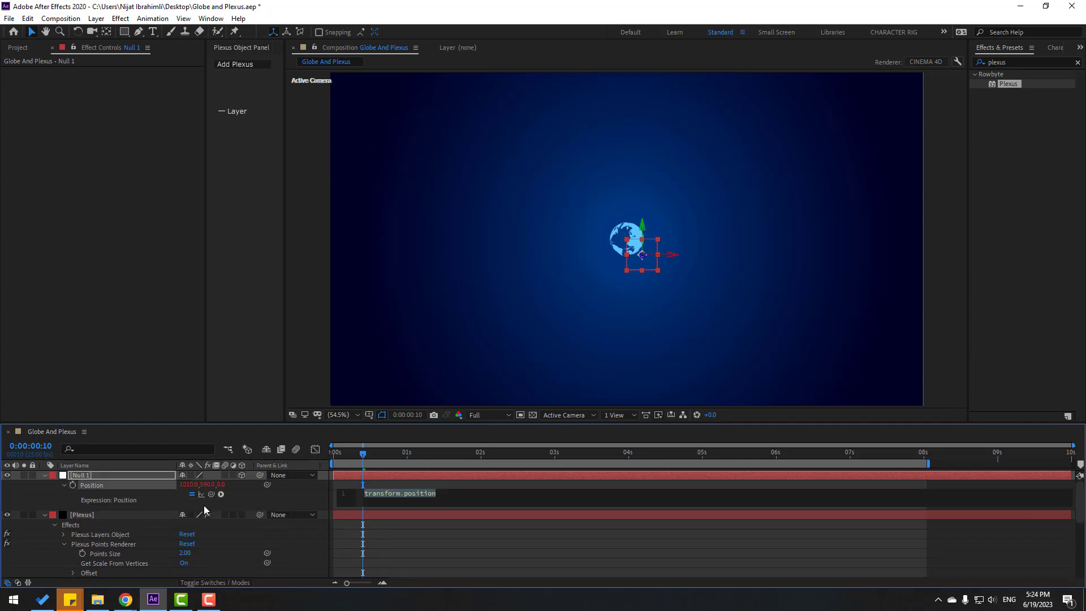
text(wiggle()2,12)
click(438, 484)
drag(363, 453, 492, 453)
click(380, 477)
drag(398, 455, 303, 467)
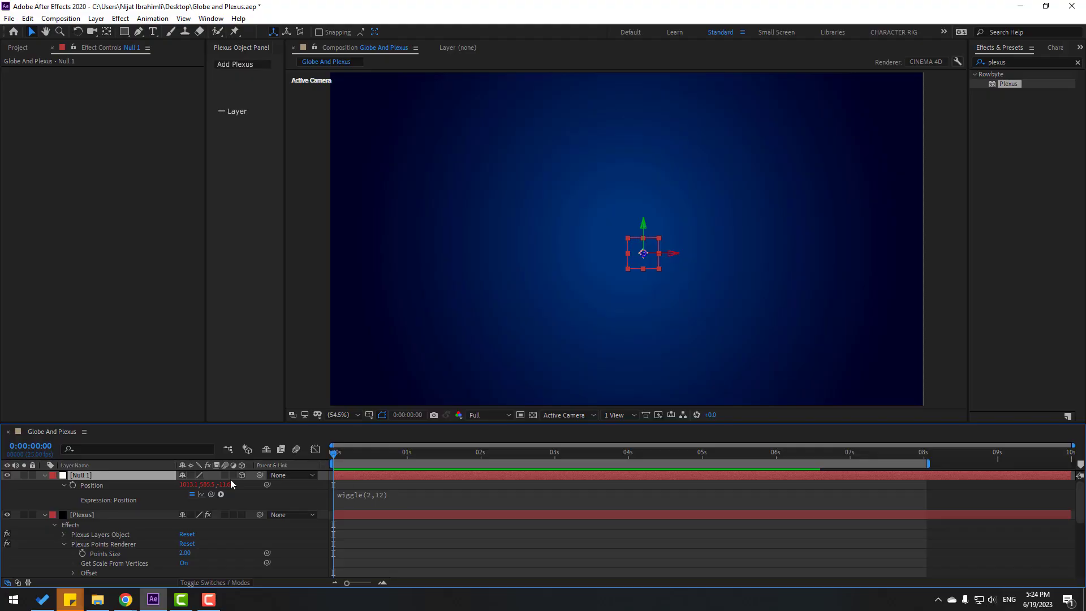
Set the Plexus Layers Object to use 3D Layers as object type and Nulls as layer type.
click(87, 515)
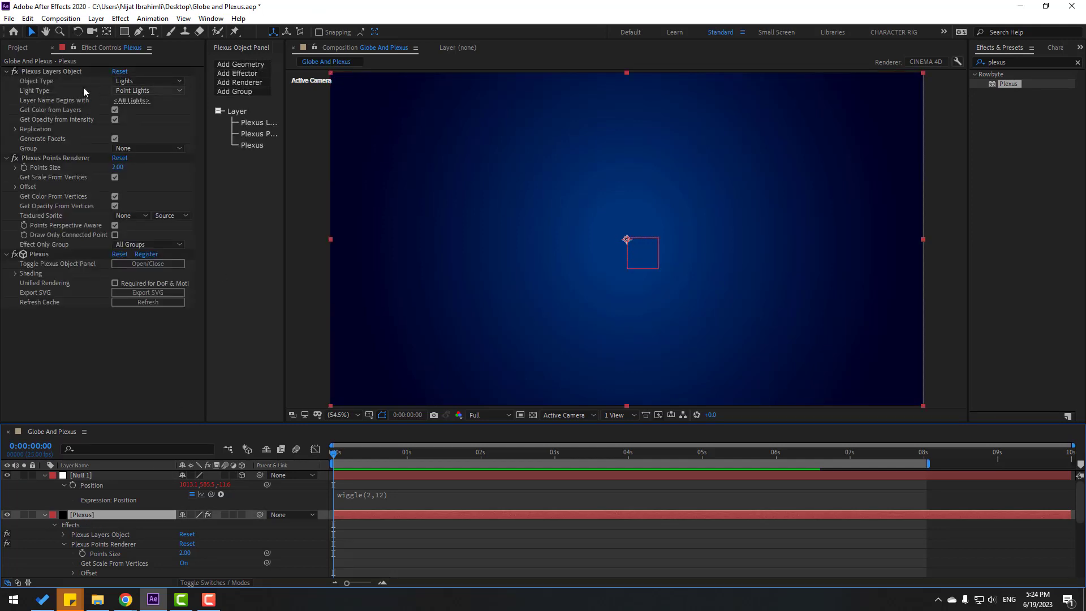
click(137, 80)
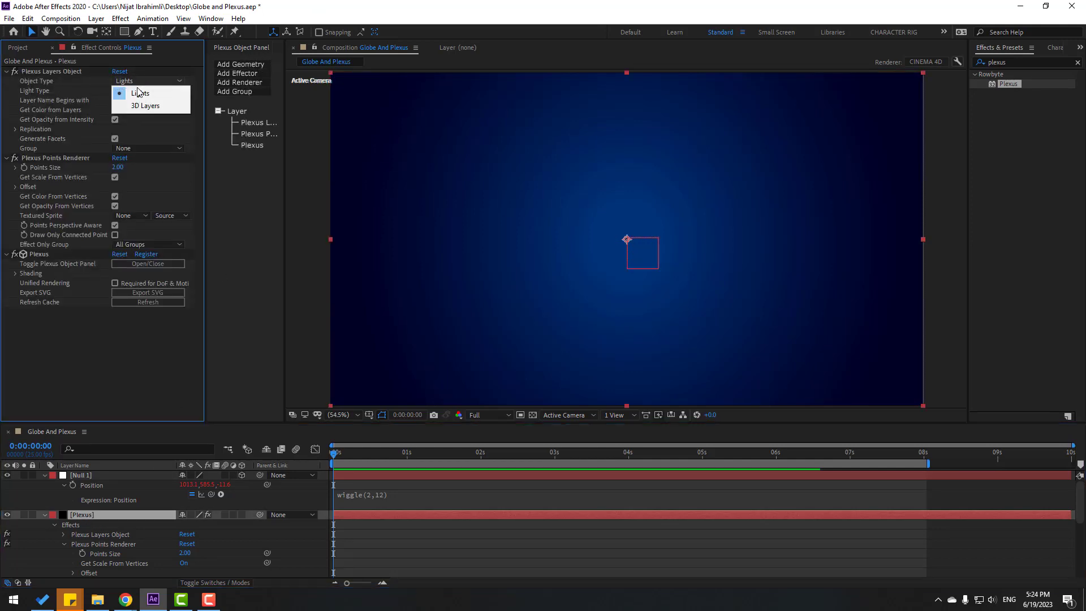
click(136, 109)
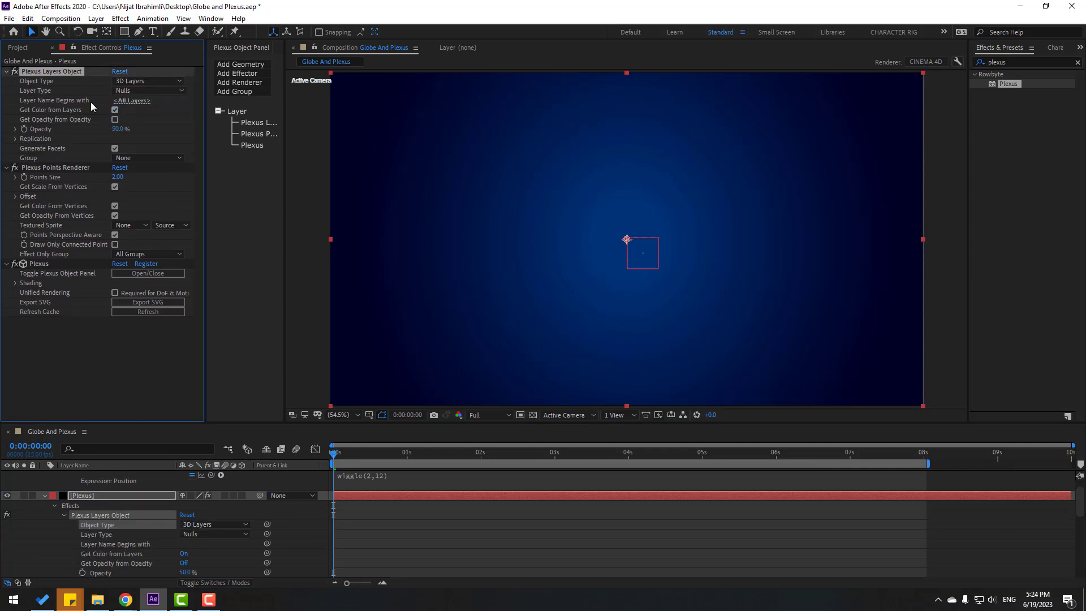
click(126, 90)
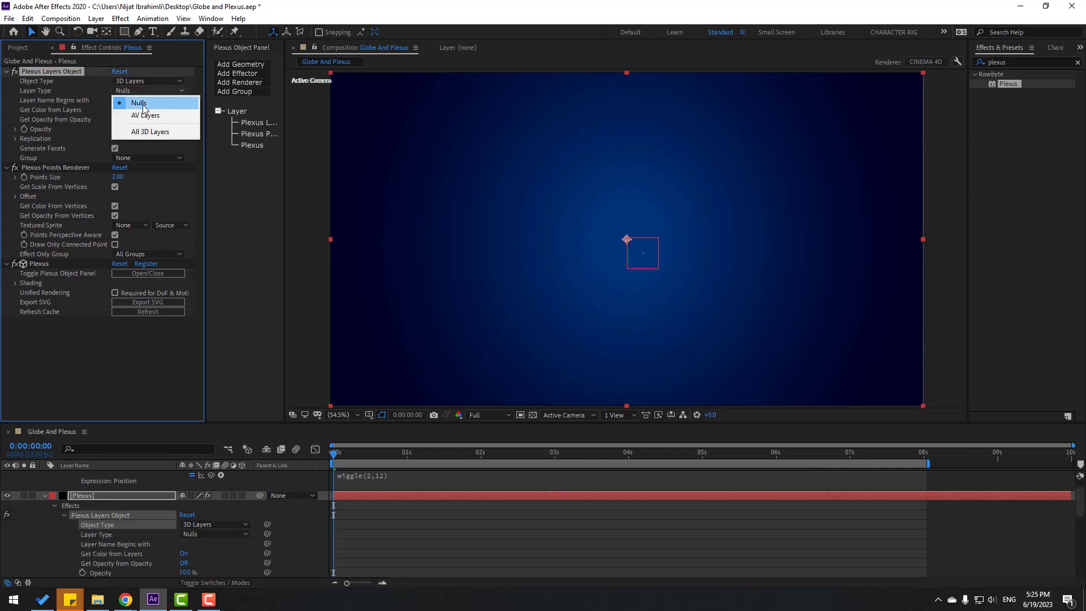
click(143, 105)
scroll(131, 515, up, 1)
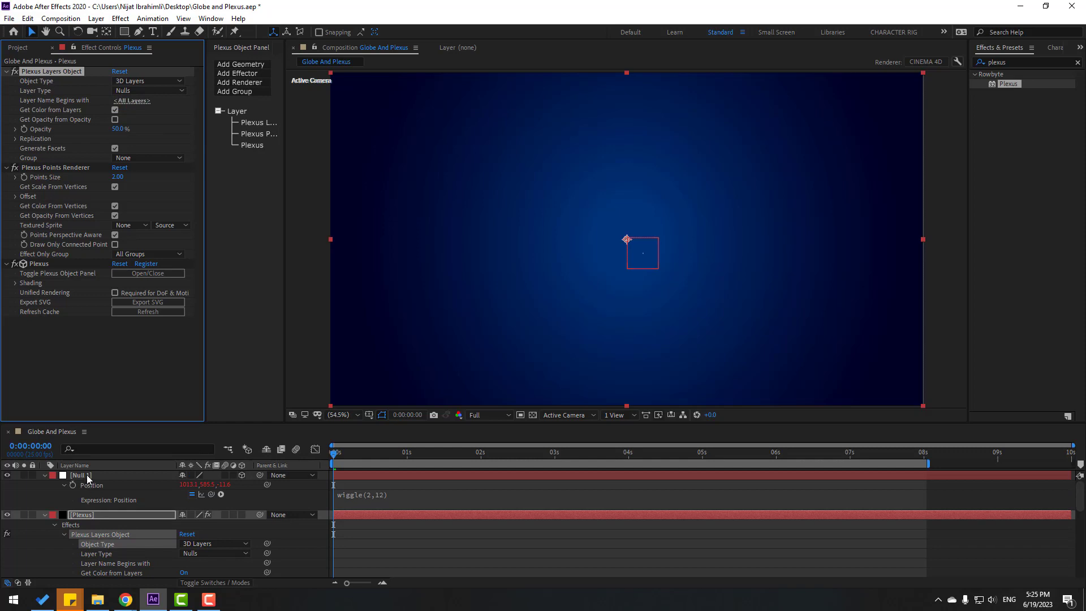
Duplicate the null, move the copy up and to the left of the globe, and preview the motion.
click(86, 475)
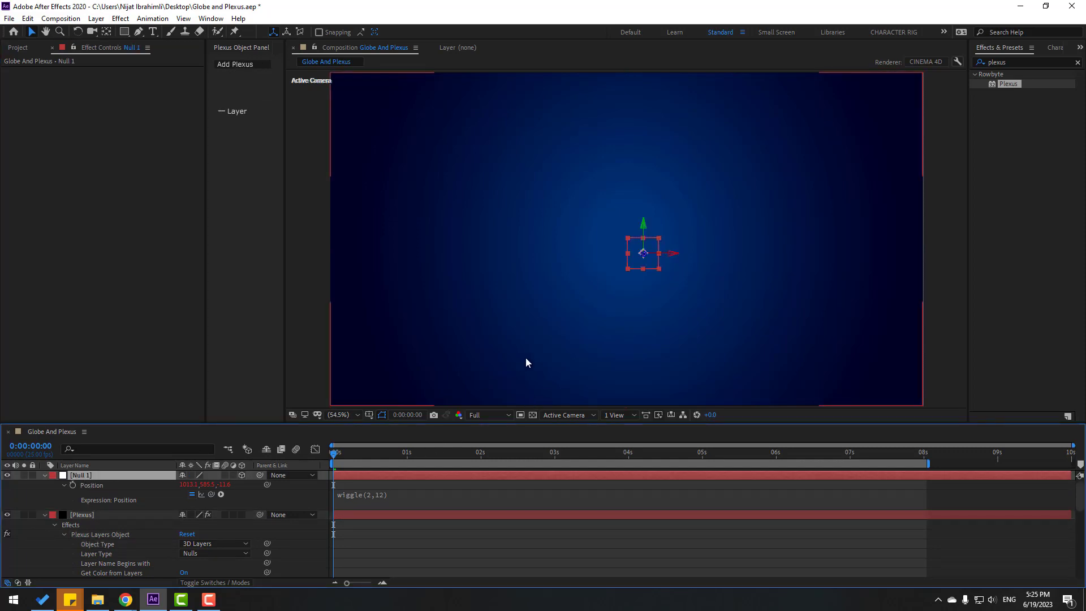
key(ctrl+d)
drag(650, 261, 521, 184)
click(272, 471)
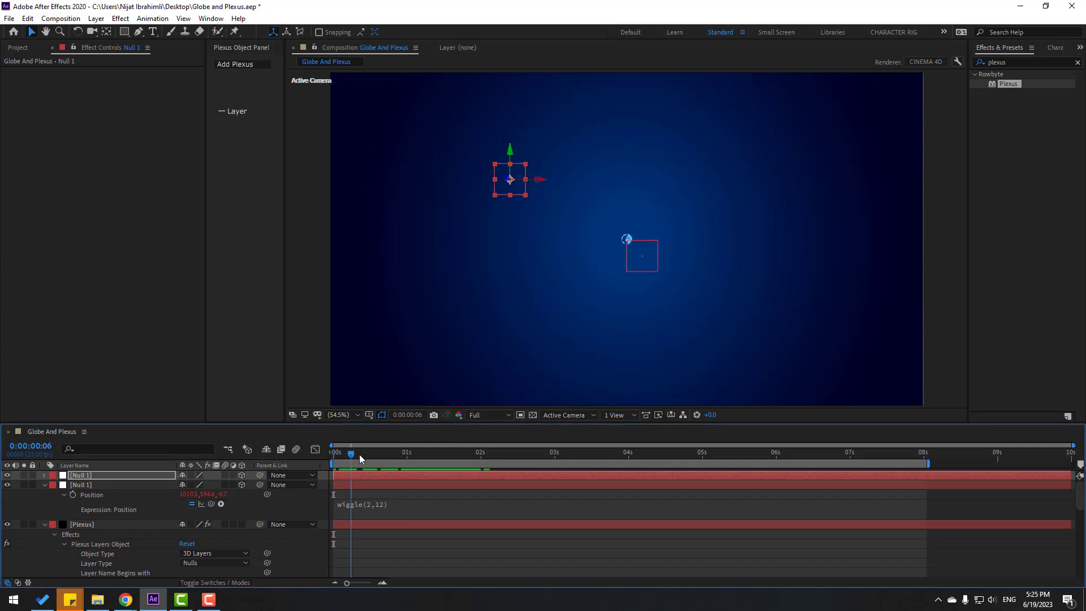
Add a Transform effector to the Plexus layer's effect.
click(86, 525)
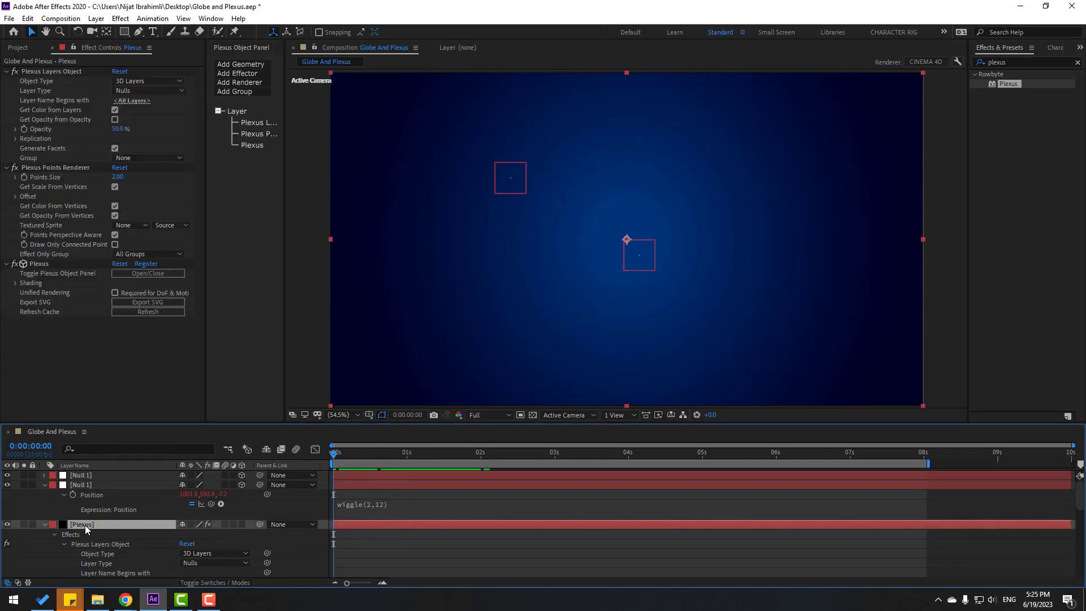
click(230, 75)
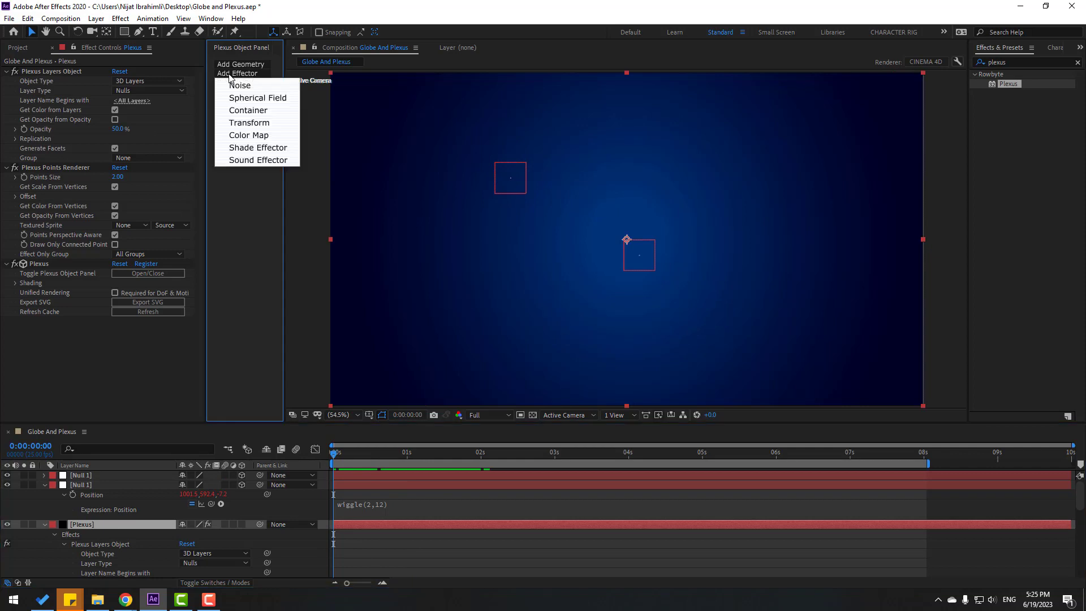
click(247, 122)
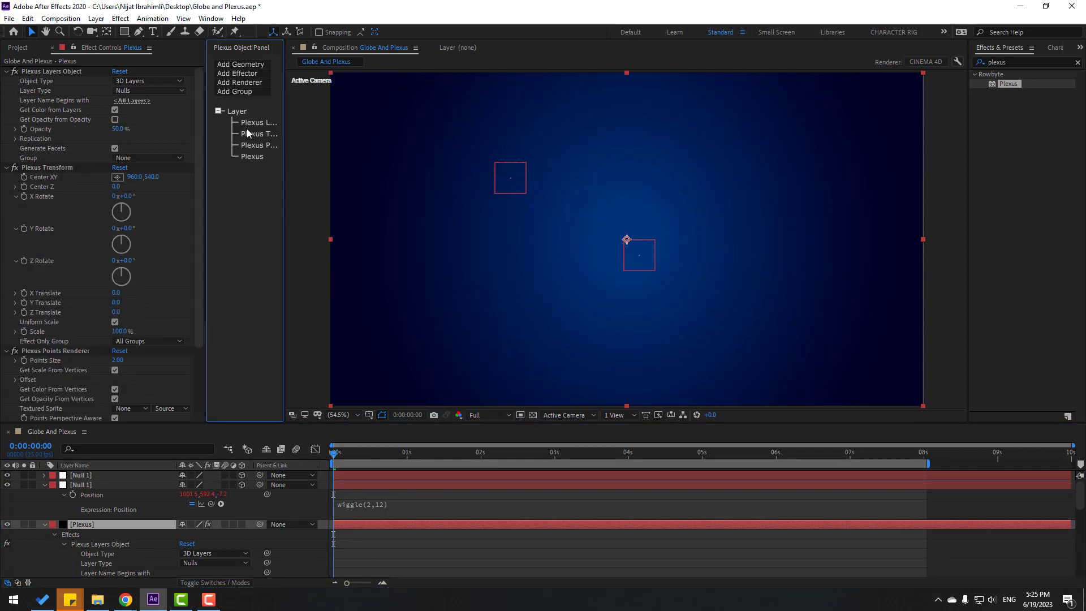
Add Points, Lines, Triangulation and Beams renderers to the Plexus effect and preview the line between the two nulls.
click(245, 83)
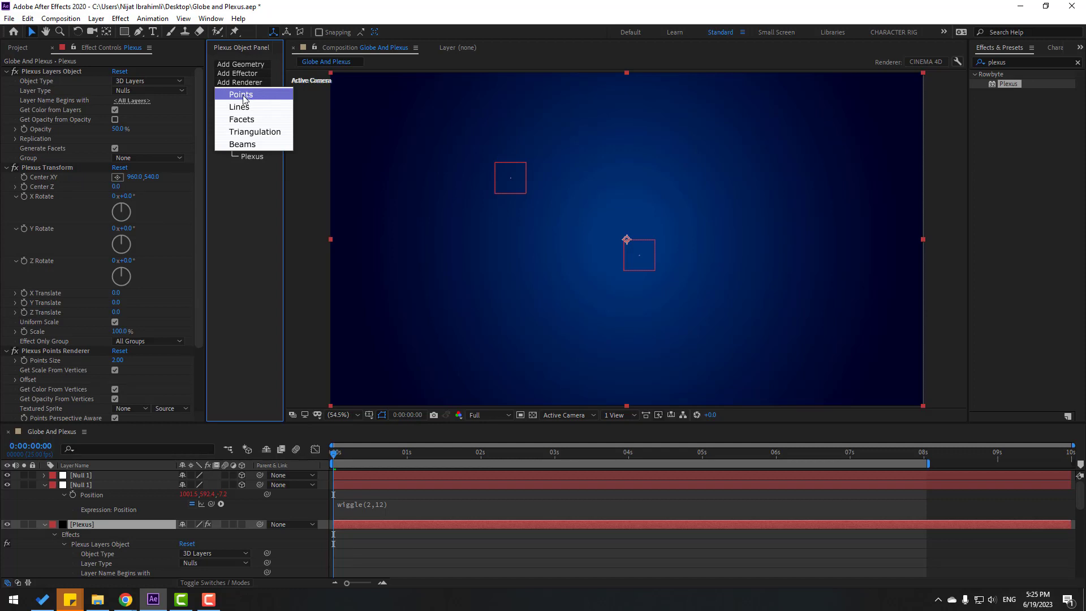
click(244, 96)
click(245, 83)
click(242, 108)
click(234, 84)
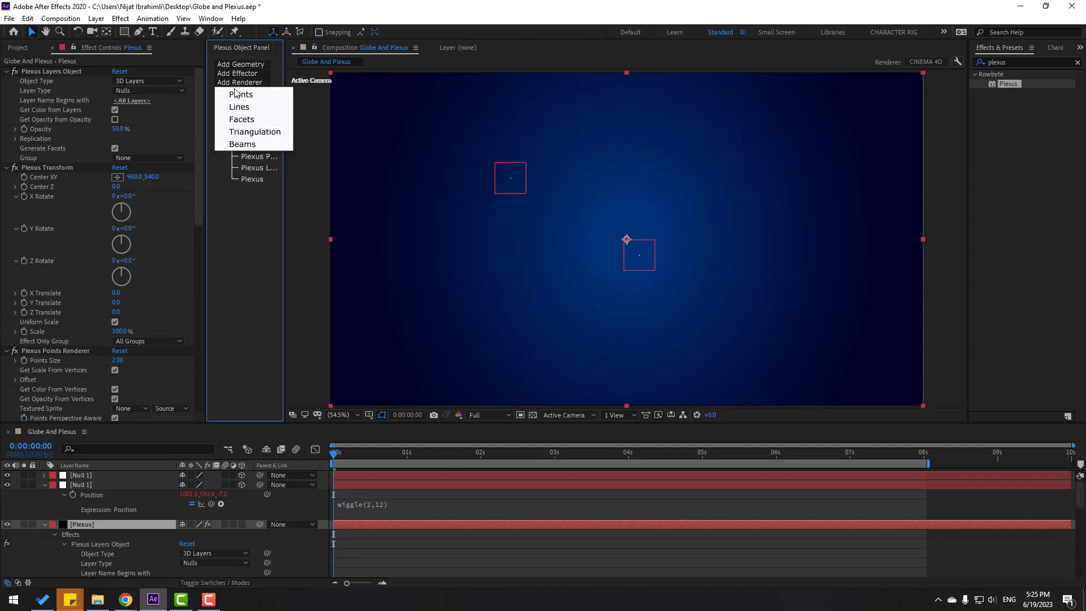
click(270, 133)
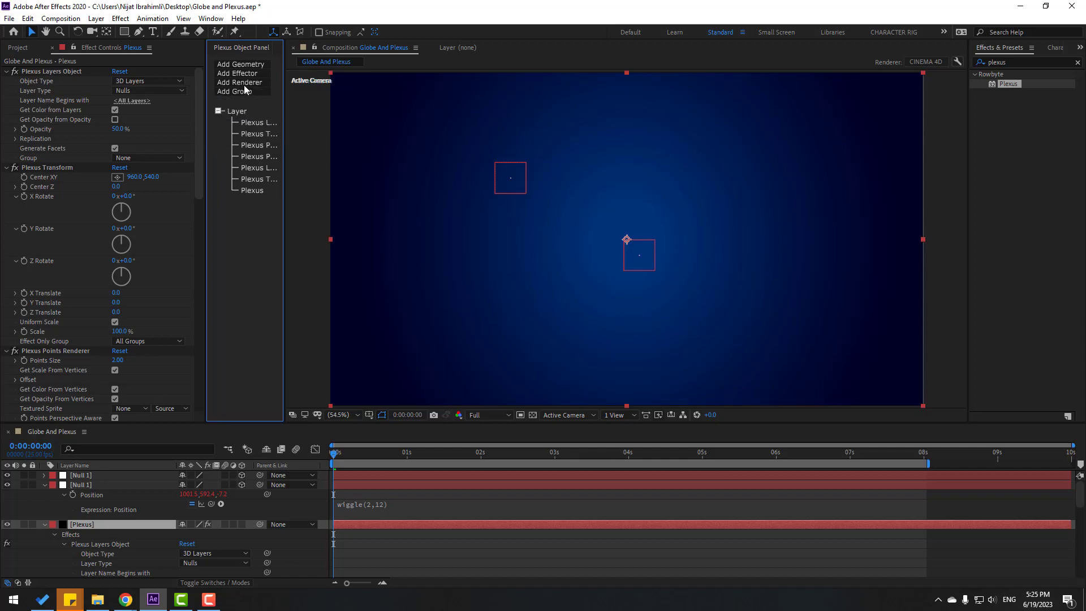
click(245, 83)
click(243, 145)
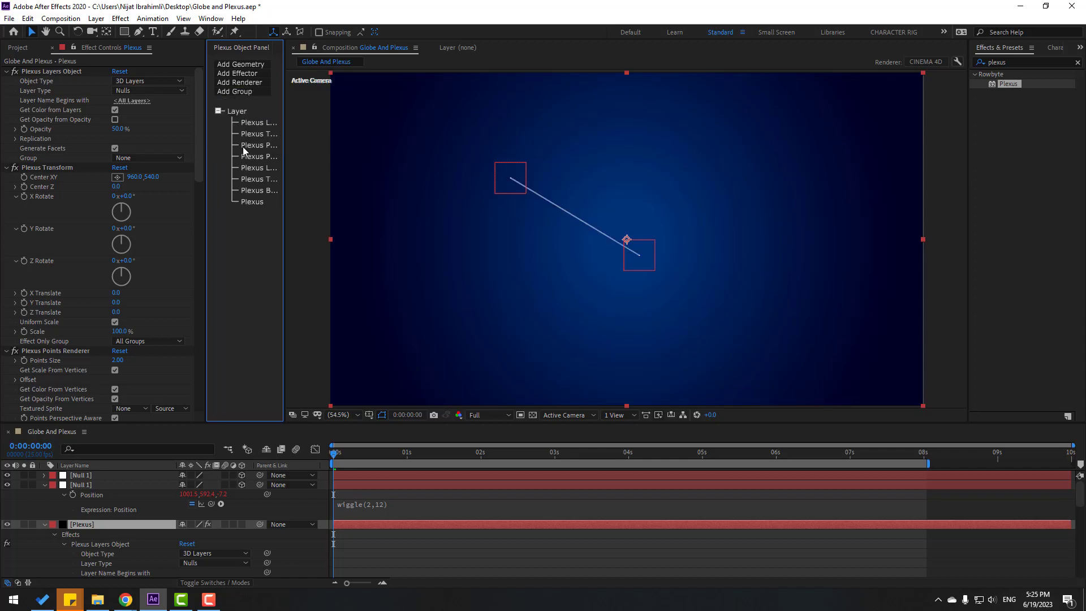
click(336, 456)
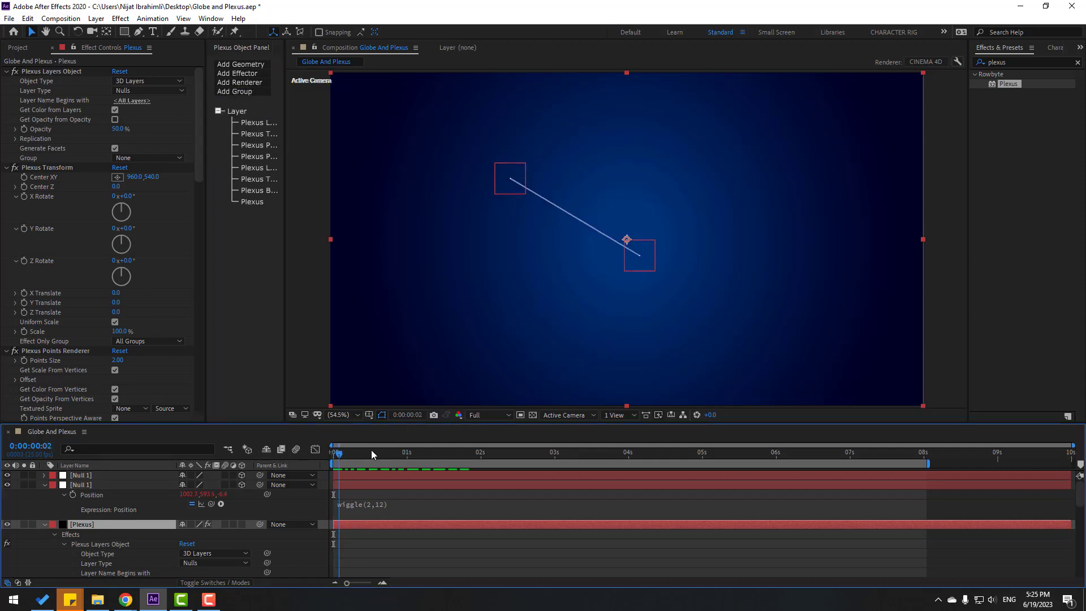
drag(371, 449, 330, 450)
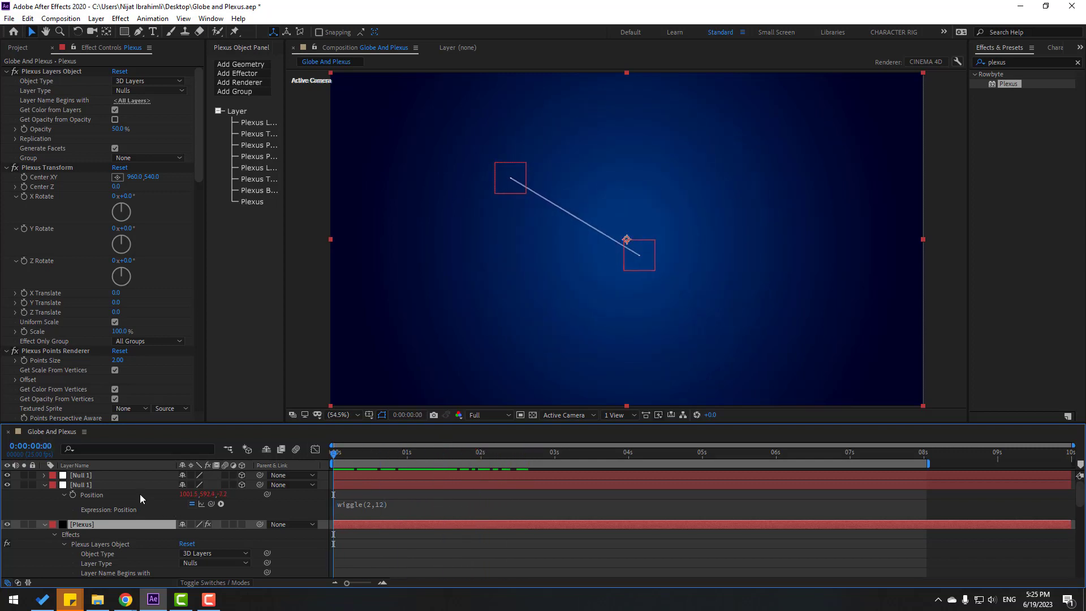
Duplicate the upper-left null repeatedly and spread the copies across the frame around the globe's position.
click(88, 477)
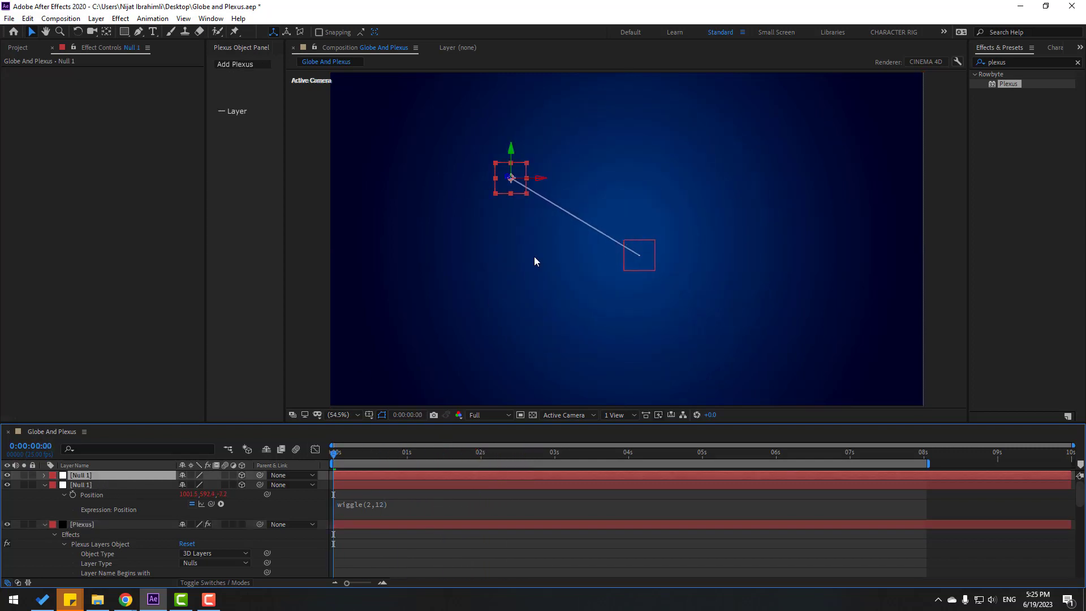
key(ctrl+d)
drag(520, 191, 657, 347)
key(ctrl+d)
key(ctrl+d)
key(ctrl+d)
key(ctrl+d)
key(ctrl+d)
key(ctrl+d)
key(ctrl+d)
Go to 0:00:02:02 and keep duplicating the null, scattering the copies over and around the enlarged globe.
drag(345, 456, 486, 457)
key(ctrl+d)
drag(657, 347, 498, 355)
key(ctrl+d)
key(ctrl+d)
key(ctrl+d)
key(ctrl+d)
key(ctrl+d)
key(ctrl+d)
key(ctrl+d)
key(ctrl+d)
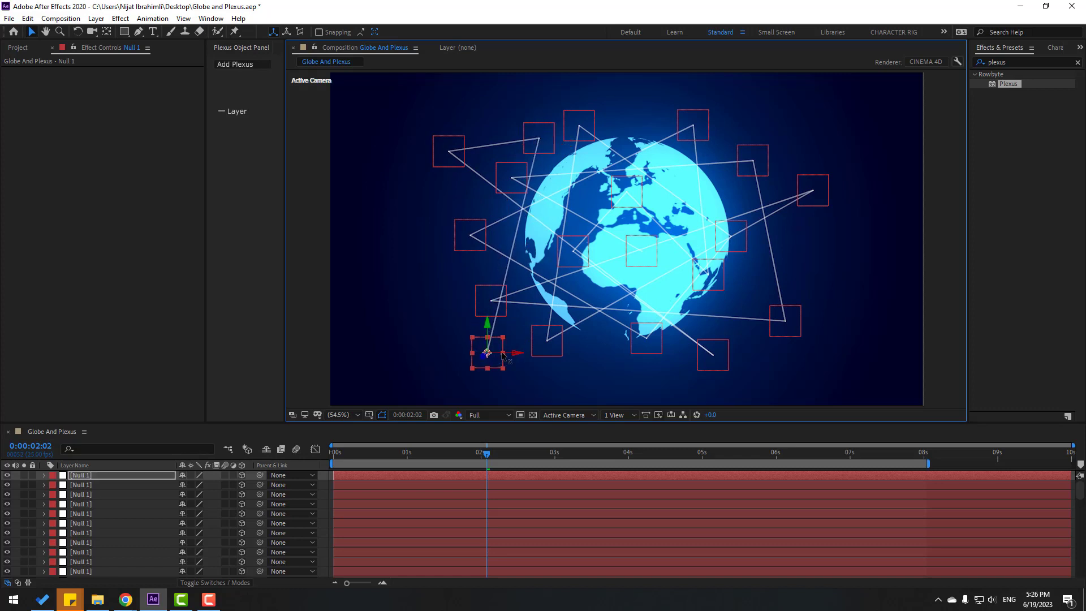
Select the Plexus layer's first Points Renderer and increase its Points Size so the vertices show as large dots.
scroll(112, 514, down, 10)
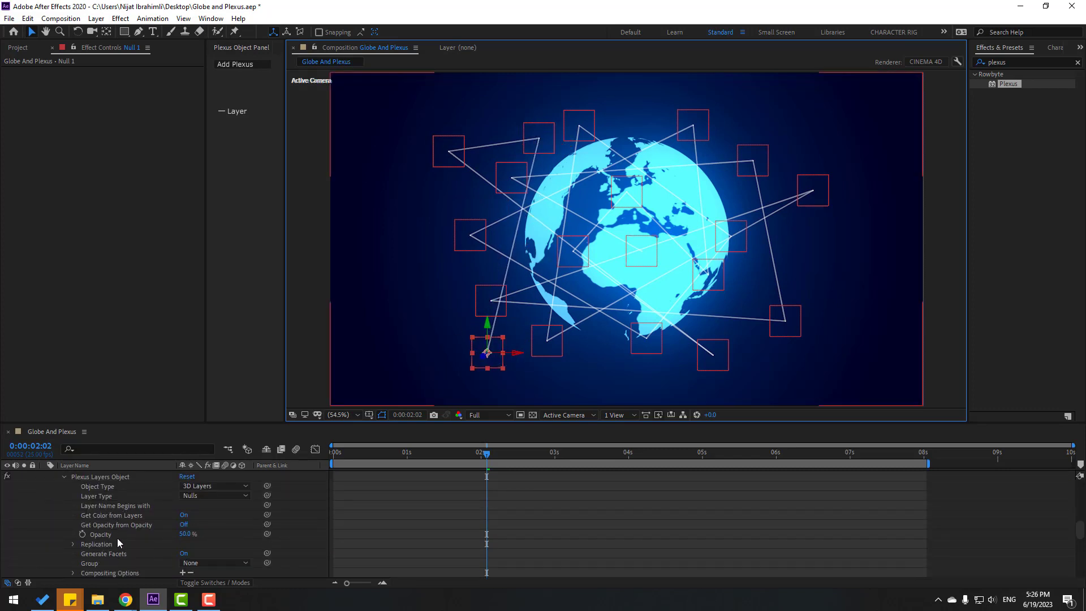
scroll(117, 537, up, 3)
click(91, 515)
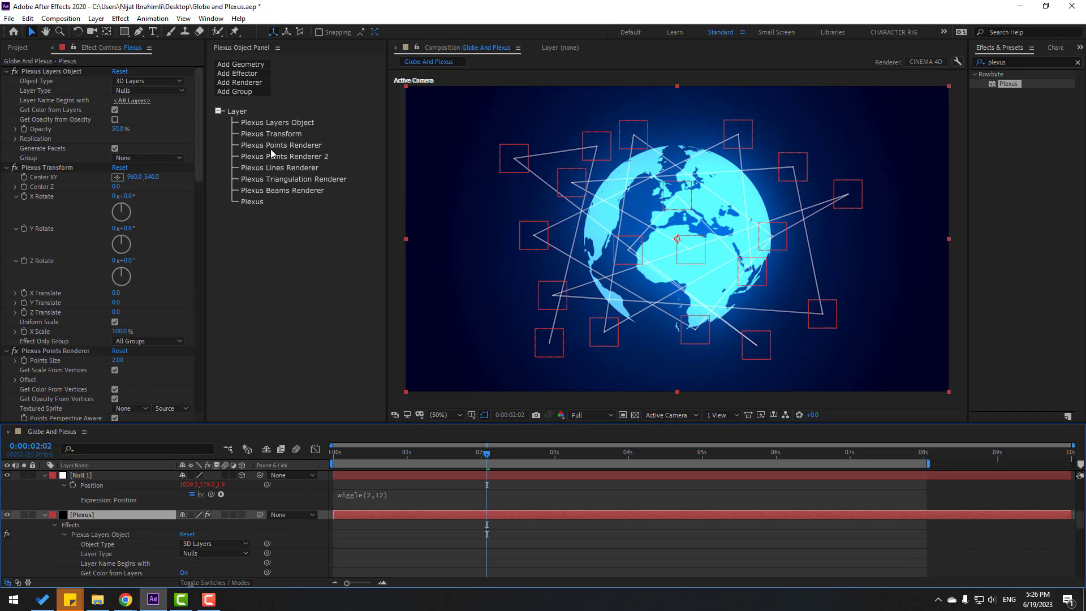
click(271, 147)
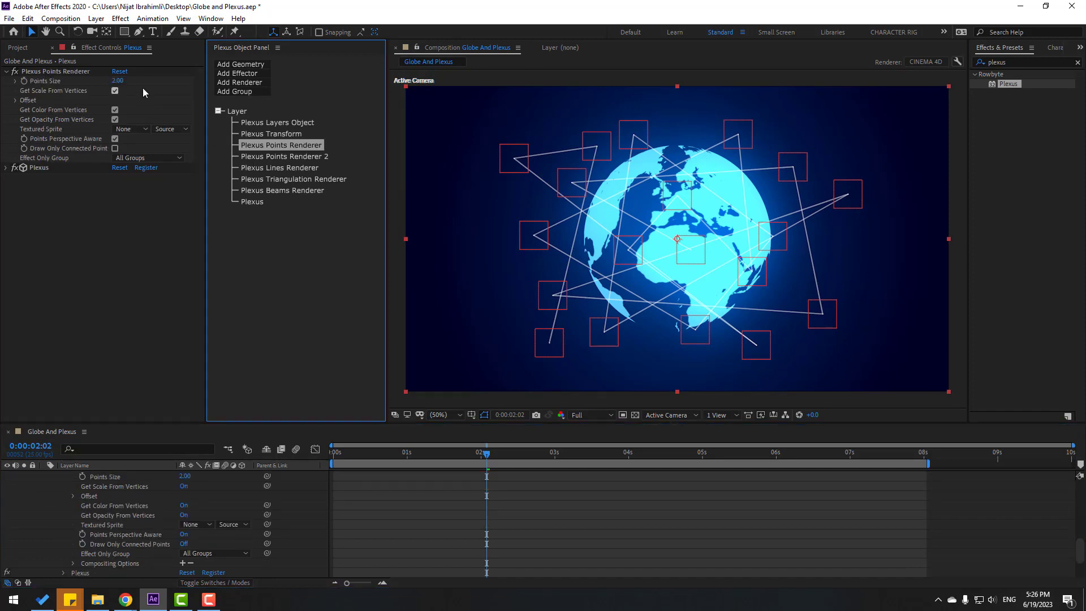
drag(119, 81, 137, 81)
drag(219, 83, 253, 81)
Set the Plexus Lines Renderer's Maximum Distance to 576 and preview the connecting lines.
click(264, 173)
click(268, 169)
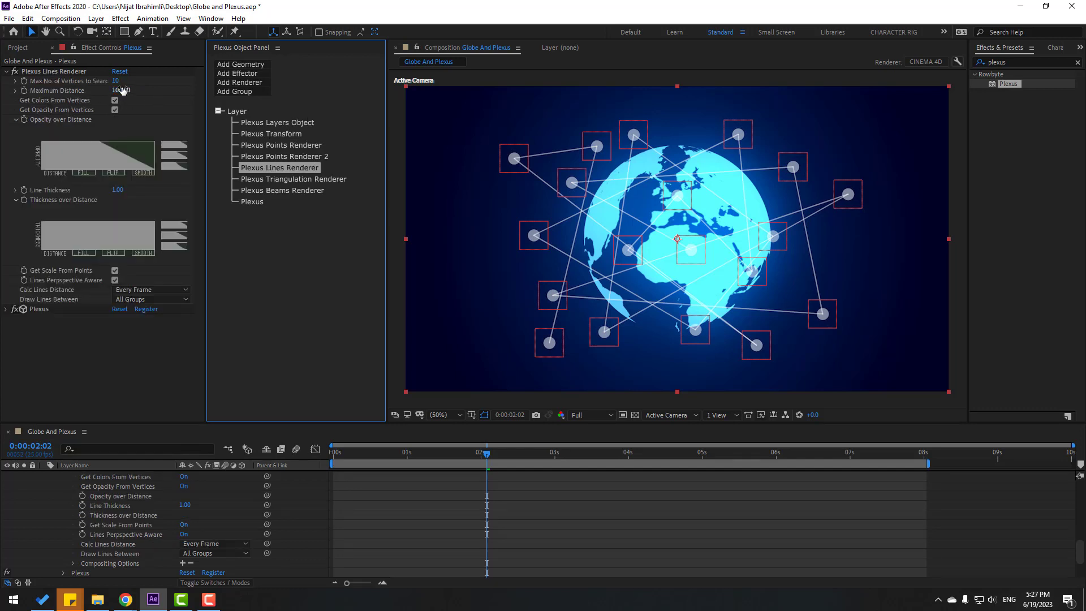
drag(123, 91, 388, 84)
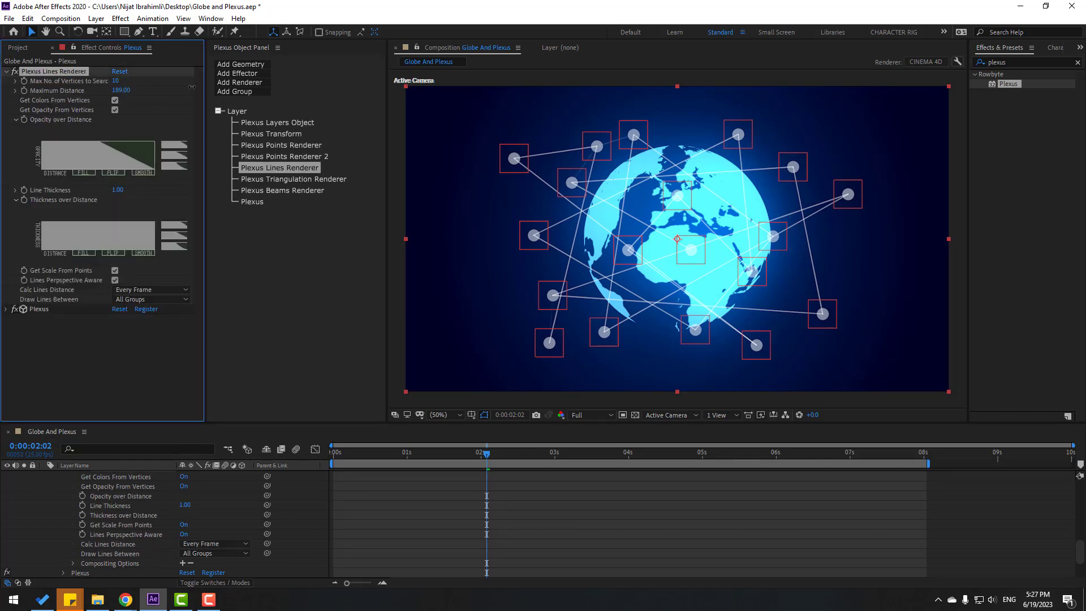
click(542, 521)
key(space)
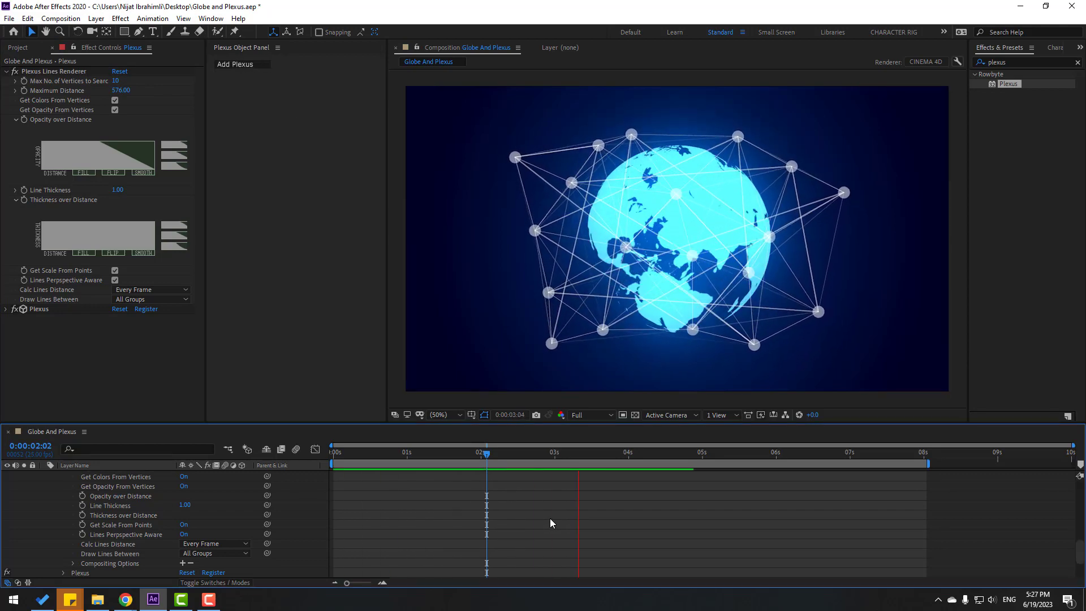
key(space)
Set the Plexus Triangulation Renderer's Maximum Distance to 297 and preview the filled triangles.
scroll(90, 530, up, 3)
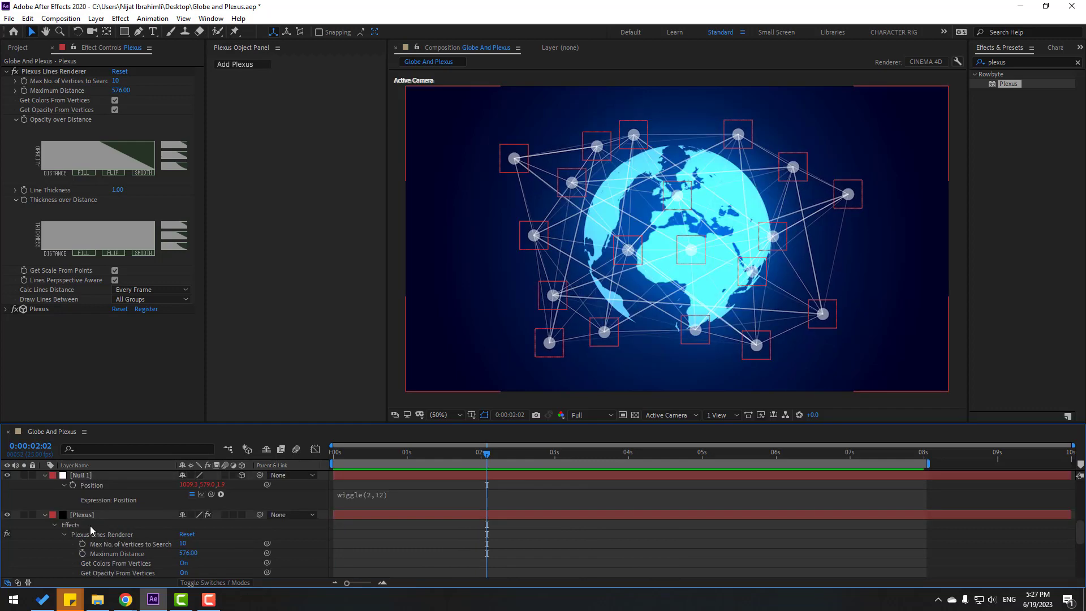
click(89, 519)
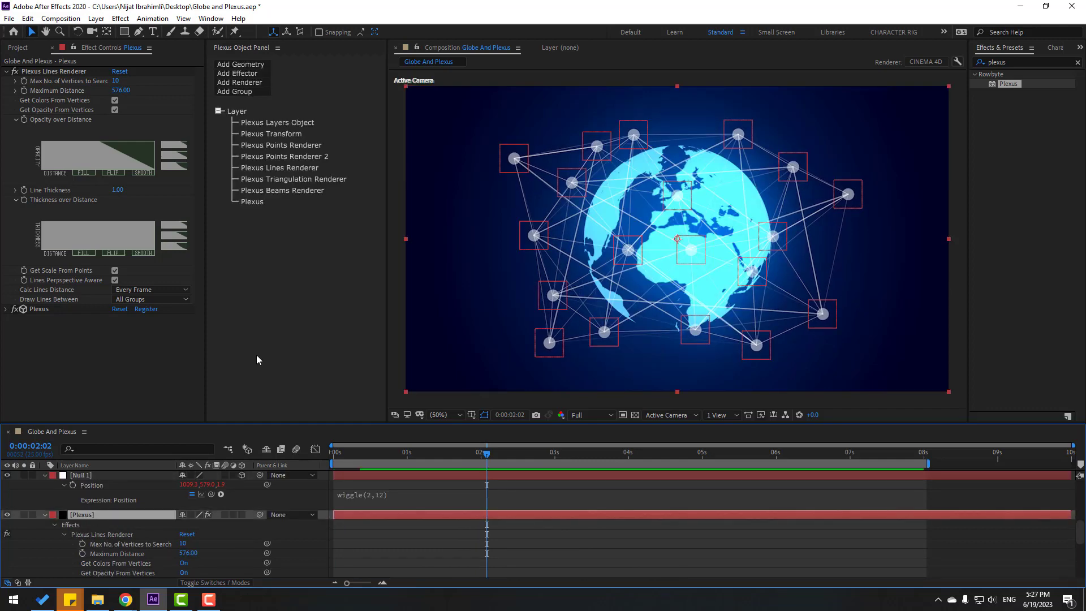
click(293, 180)
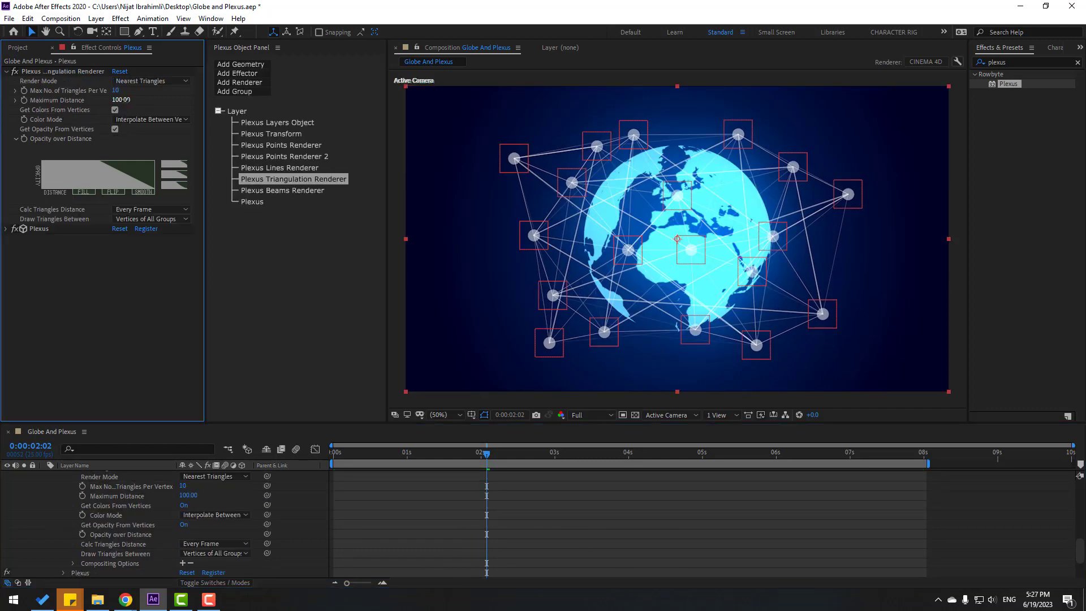
drag(122, 100, 211, 116)
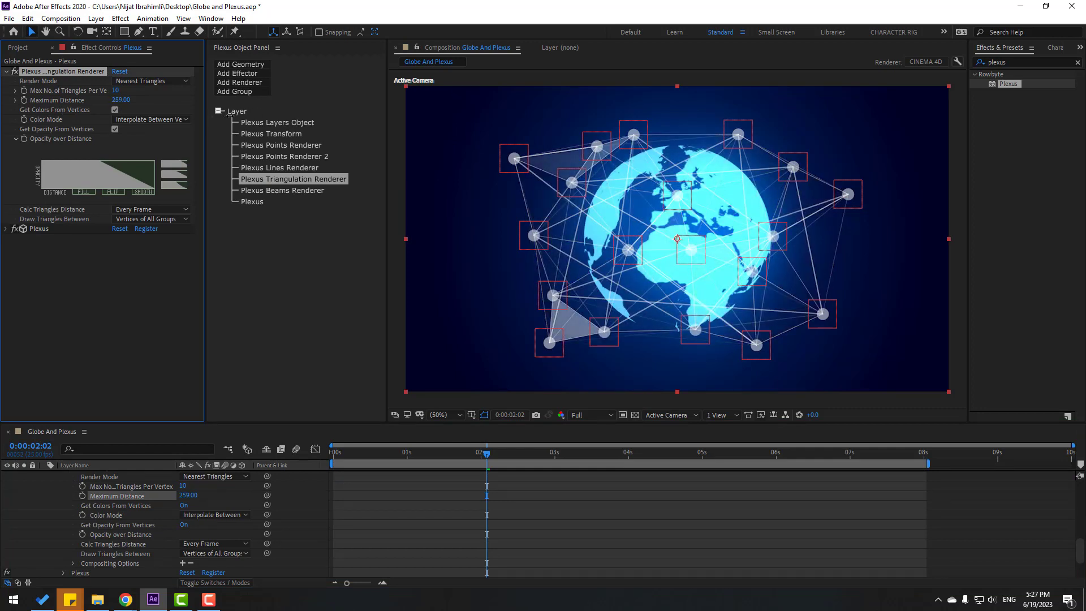
key(space)
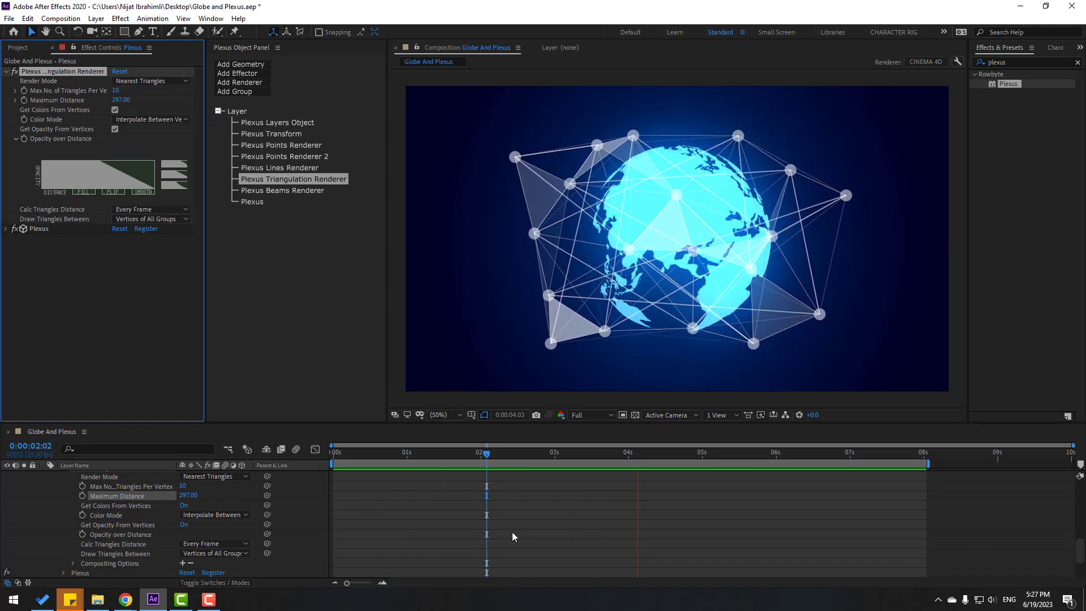
Set both the Start Thickness and End Thickness of the Plexus Beams Renderer to 0 and preview the animation.
click(259, 191)
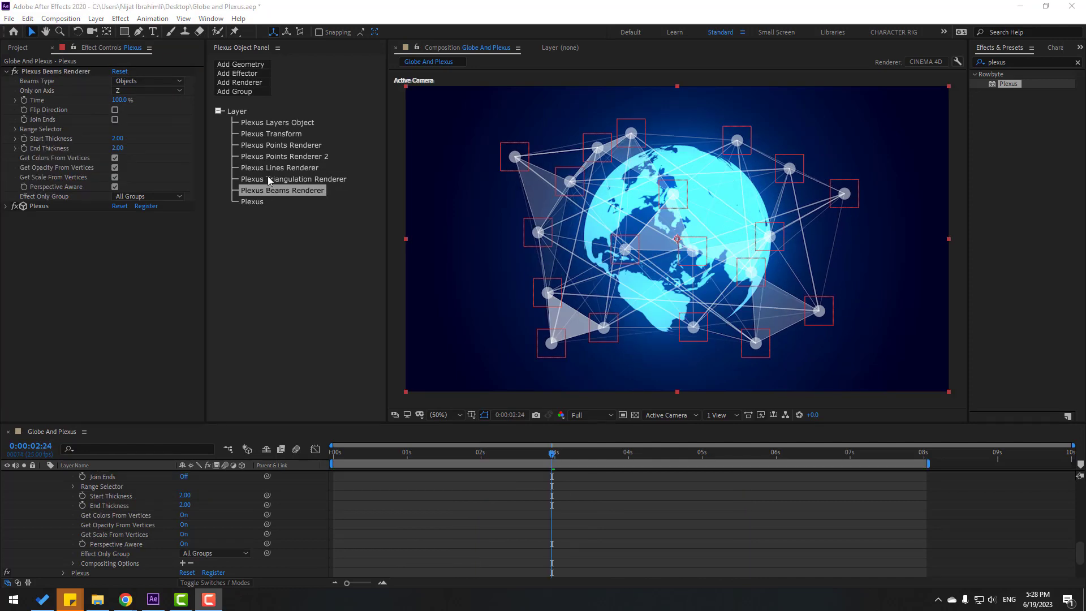
click(119, 138)
text(0)
key(Return)
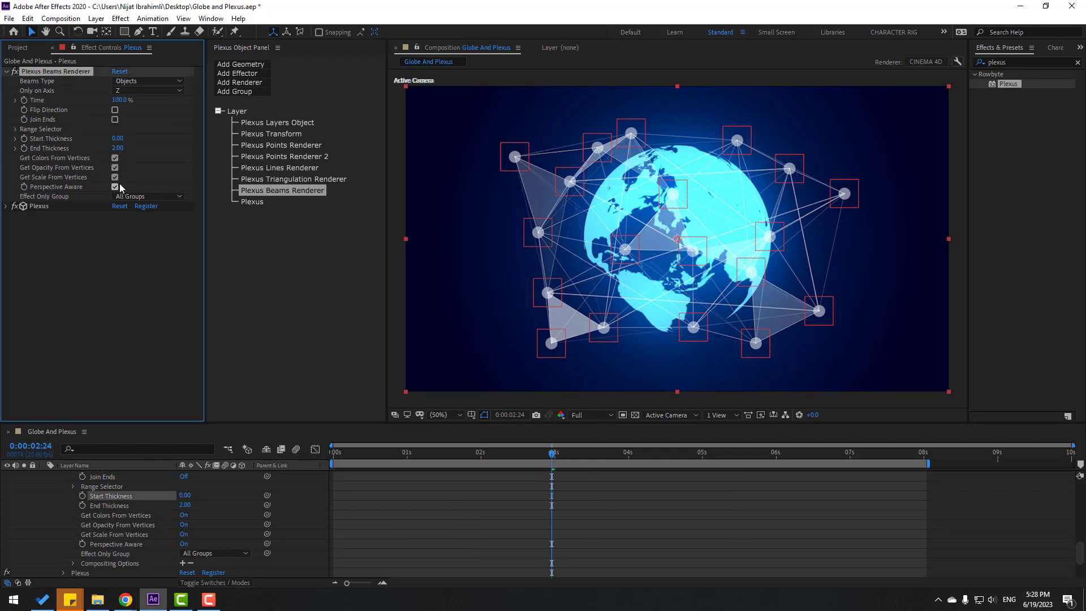
text(0)
key(Return)
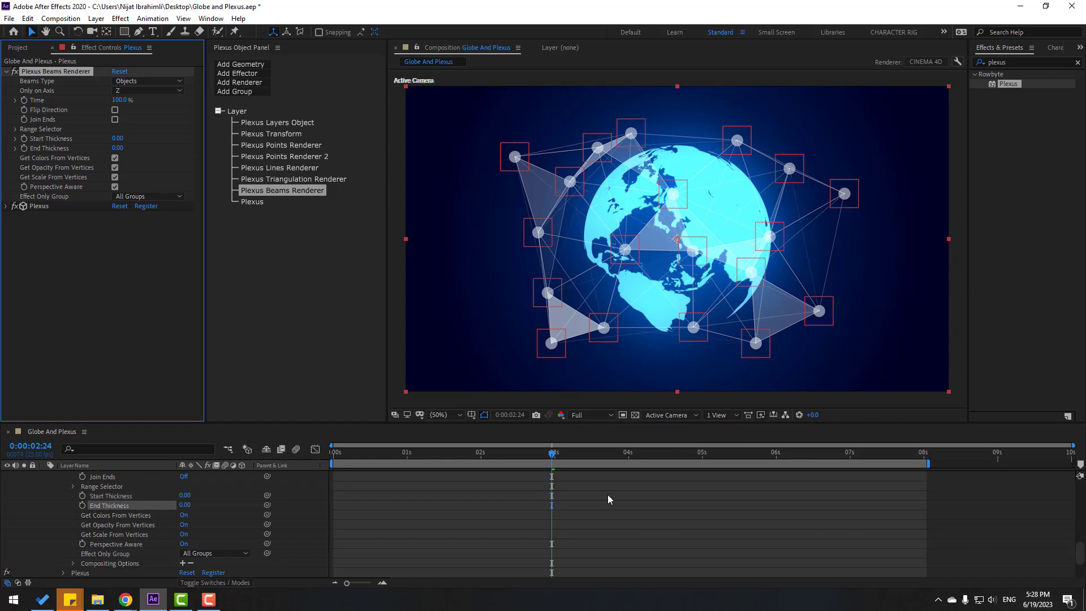
click(609, 503)
key(space)
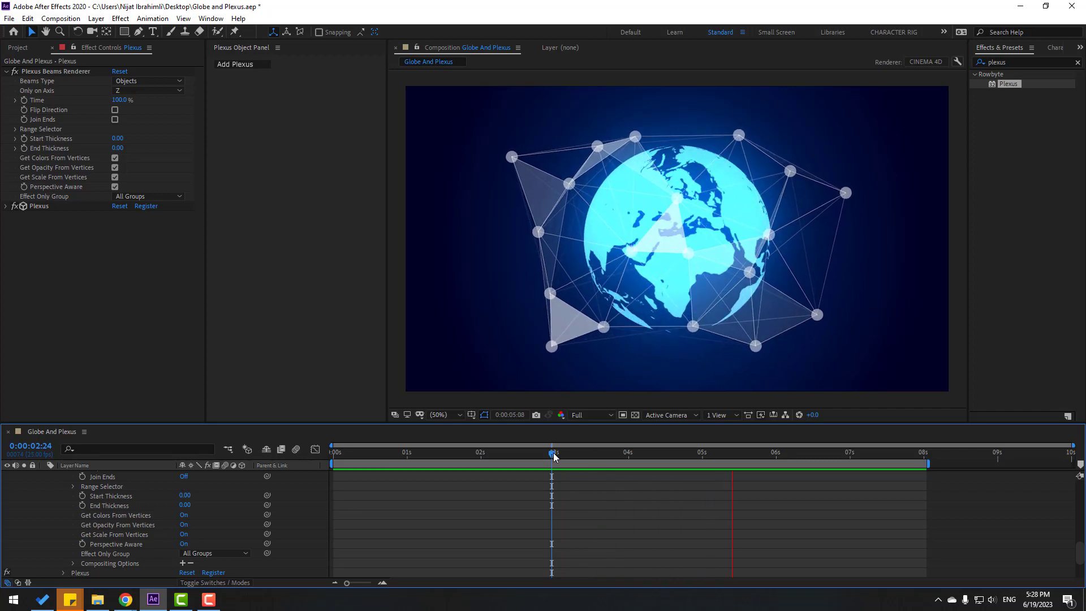
Go to 0:00:02:05 and collapse the expanded properties of the lowest null and the Plexus layer.
drag(554, 457, 496, 457)
scroll(220, 518, up, 6)
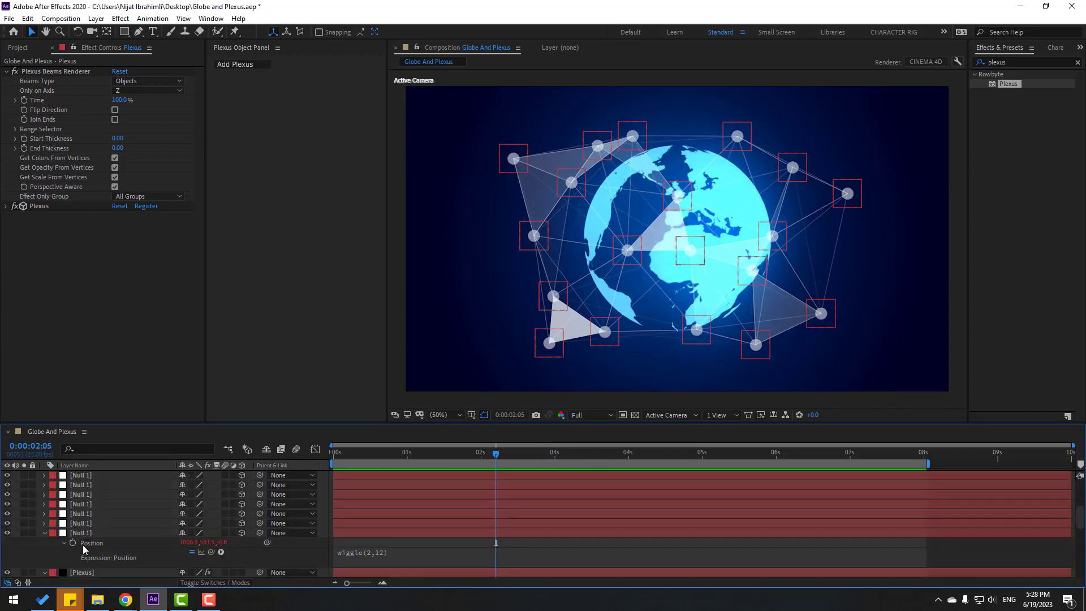
click(45, 534)
scroll(50, 555, down, 2)
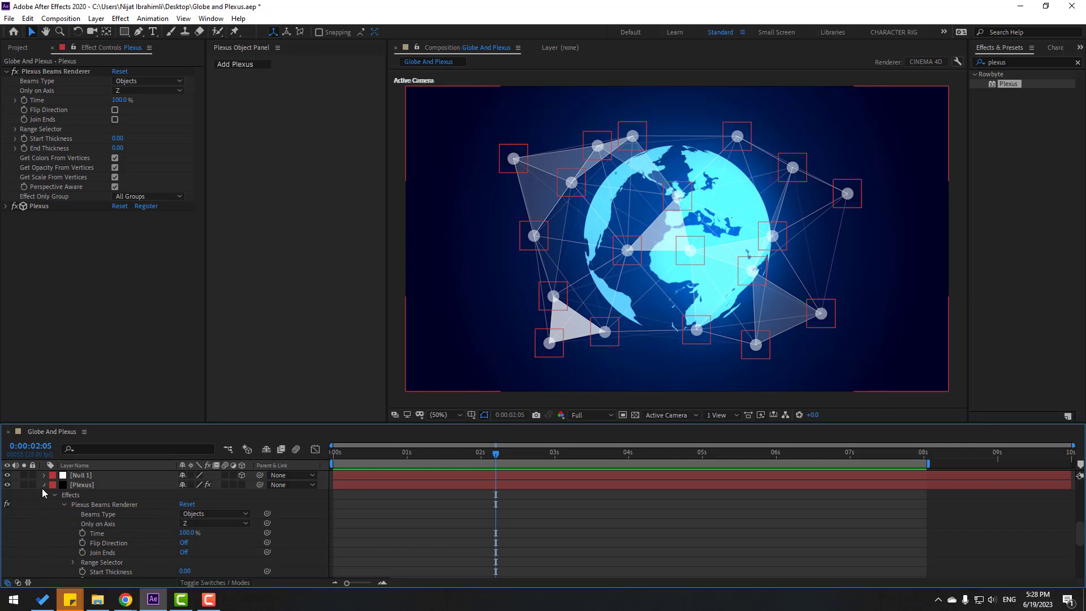
click(43, 486)
Apply the Glow effect to the Plexus layer with radius 87 and intensity 2.9, and scrub the timeline to check it.
click(1011, 63)
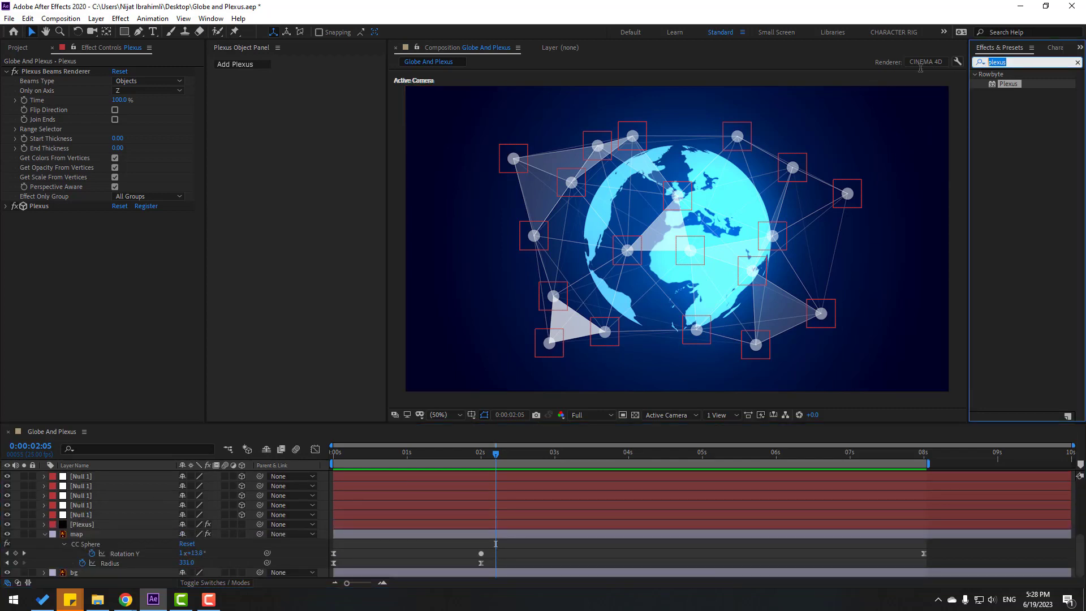
text(glow)
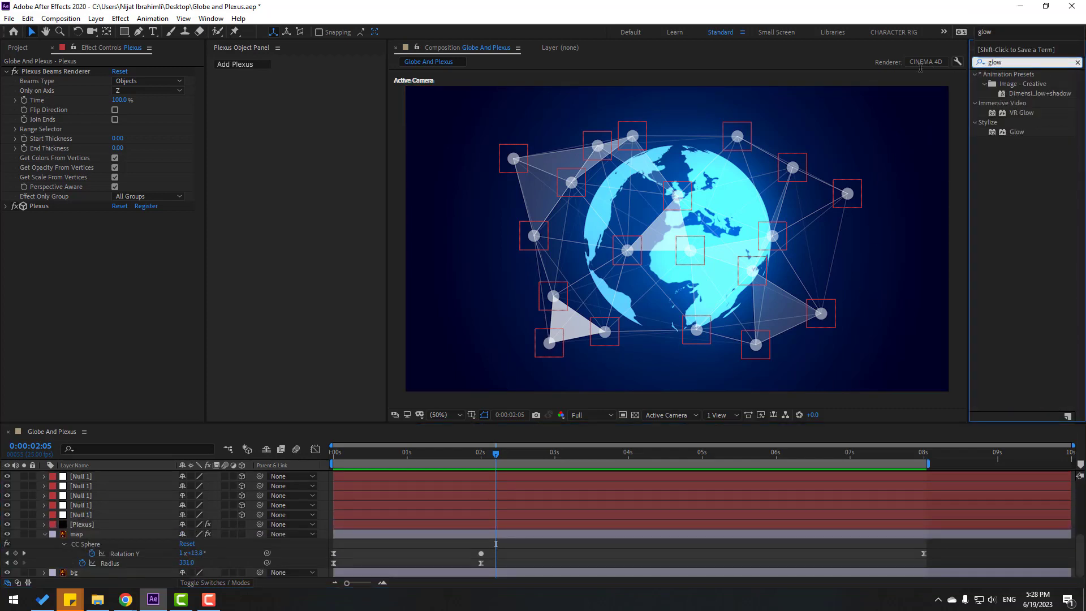
click(1020, 134)
drag(221, 513, 95, 526)
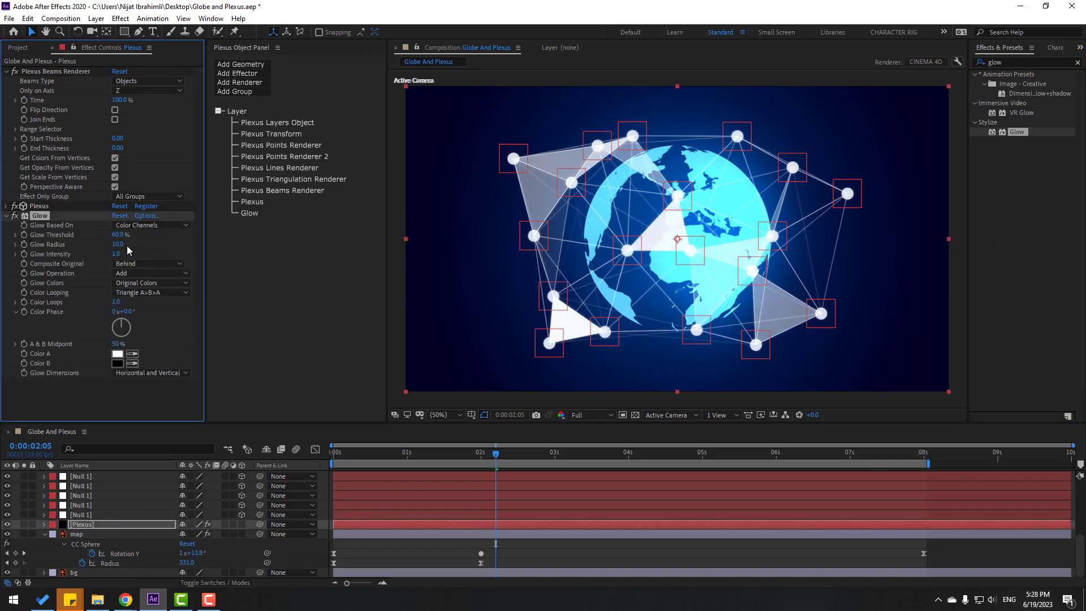
drag(120, 244, 168, 250)
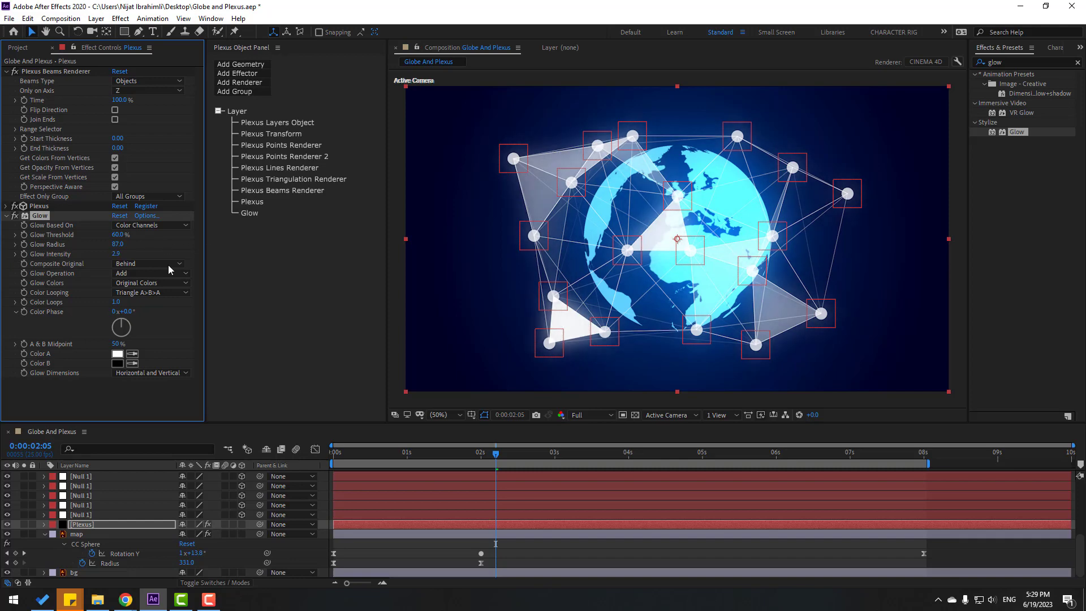
drag(343, 458, 589, 439)
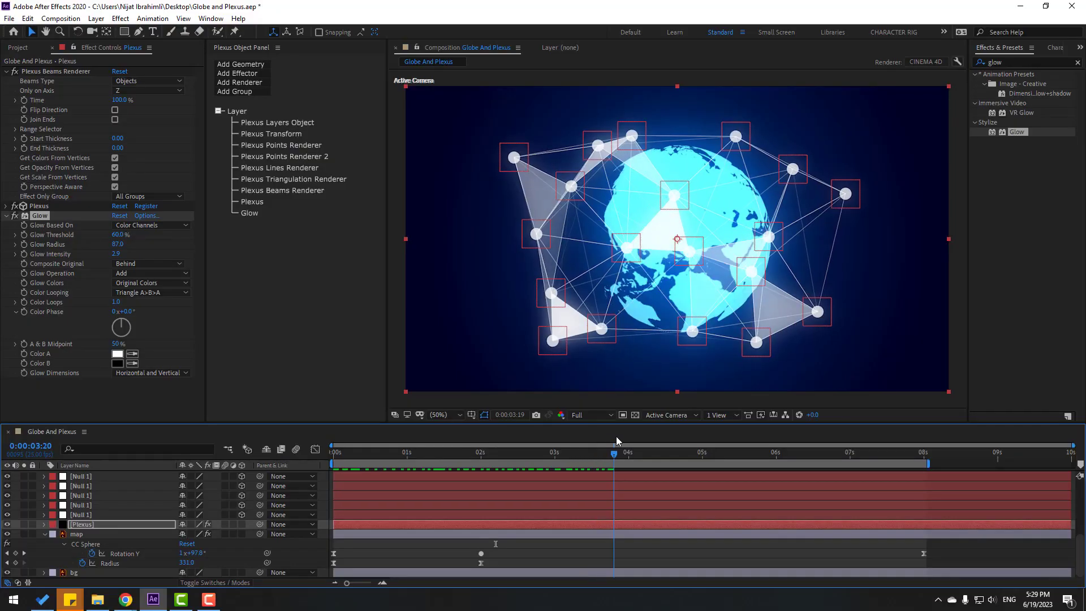
drag(616, 441, 632, 441)
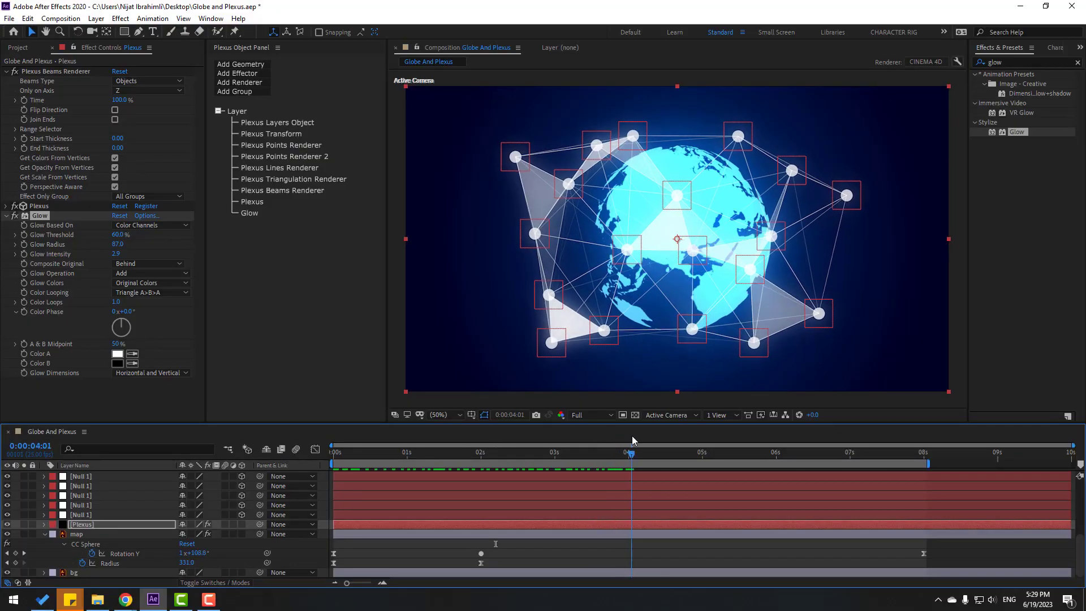
Find the Fill effect and apply it to the Plexus layer.
double_click(1013, 63)
text(f)
click(981, 74)
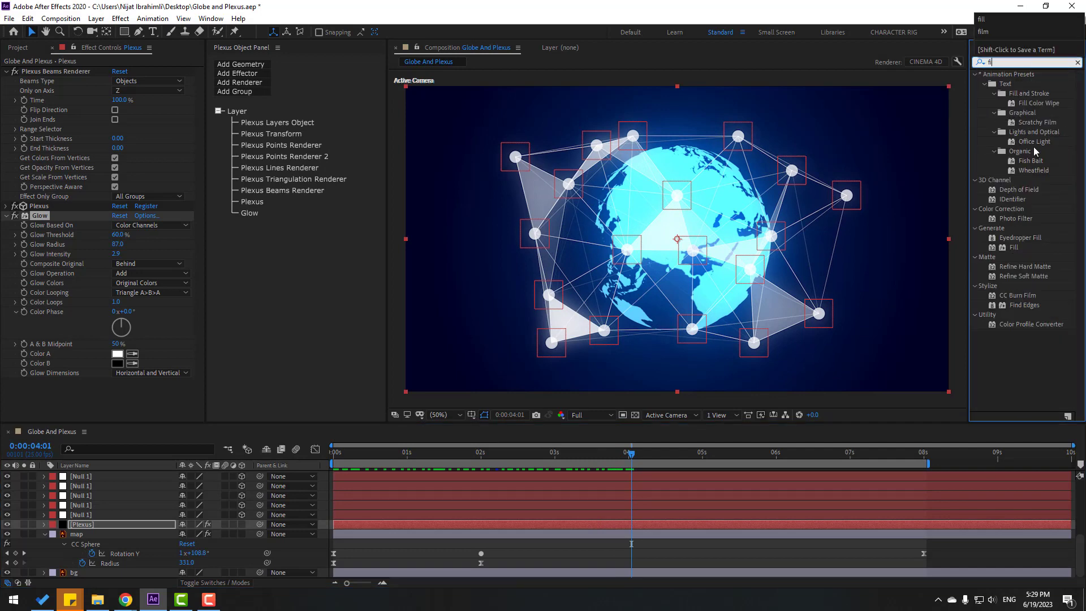
drag(1015, 132, 1021, 139)
drag(304, 500, 98, 525)
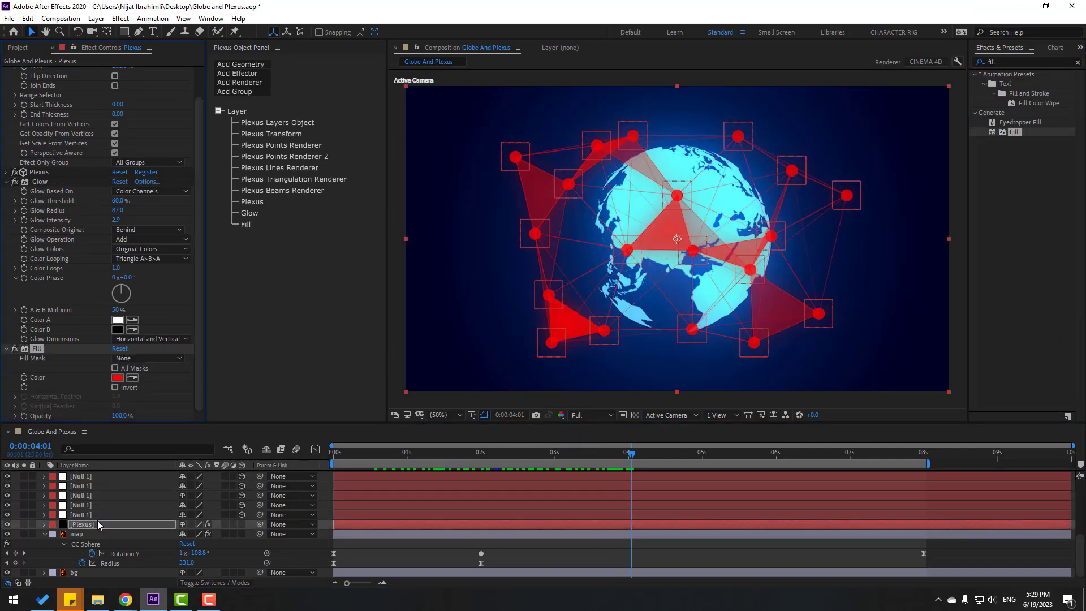
Change the Plexus layer's Fill color to light cyan 8EEEFF and check the network at earlier frames.
click(117, 379)
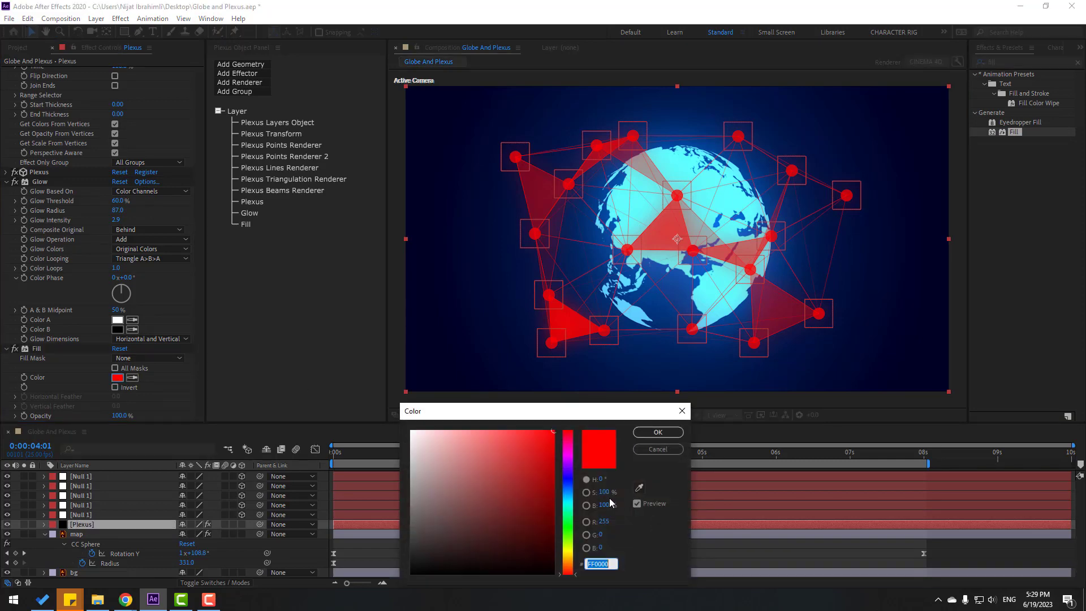
click(569, 499)
mouse_move(460, 448)
mouse_down()
mouse_move(418, 425)
mouse_move(474, 414)
mouse_up()
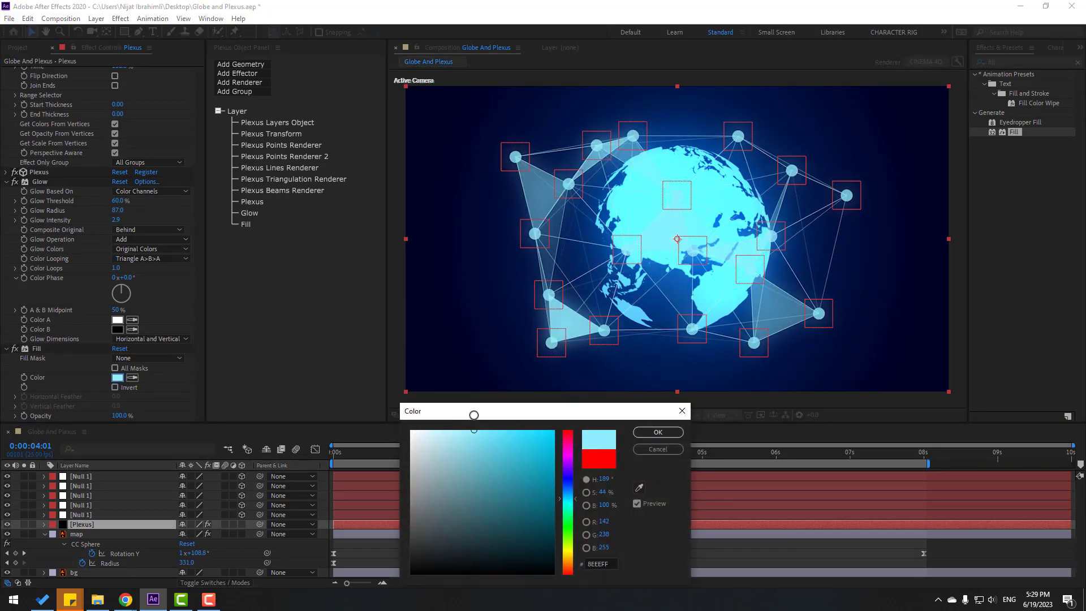
click(658, 432)
click(398, 454)
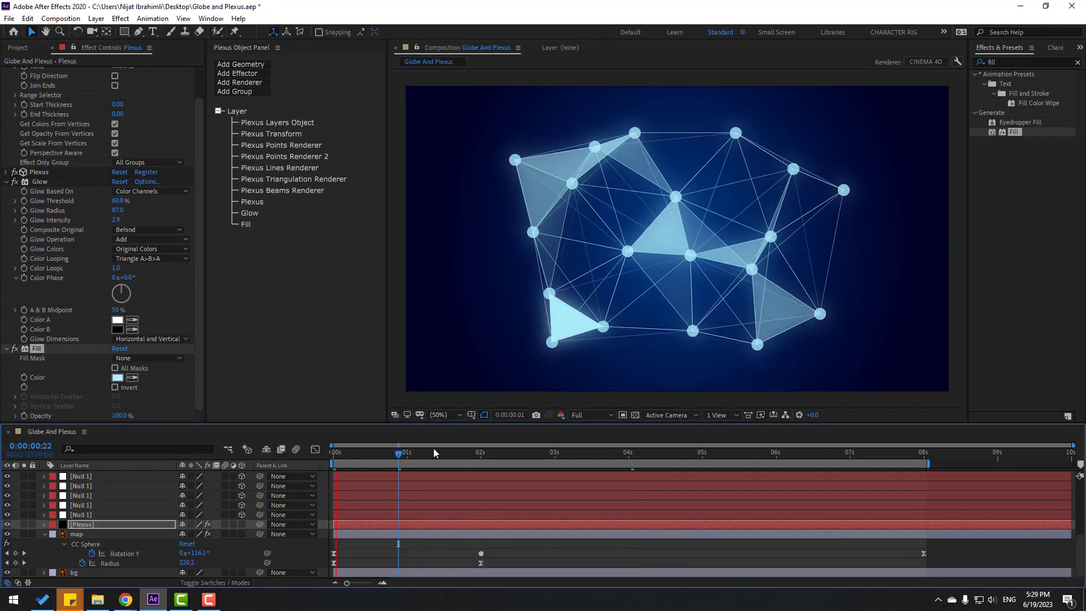
click(466, 453)
Keyframe the Plexus Transform effector's Scale at 0:00:00:00 with a value of 342%.
click(83, 526)
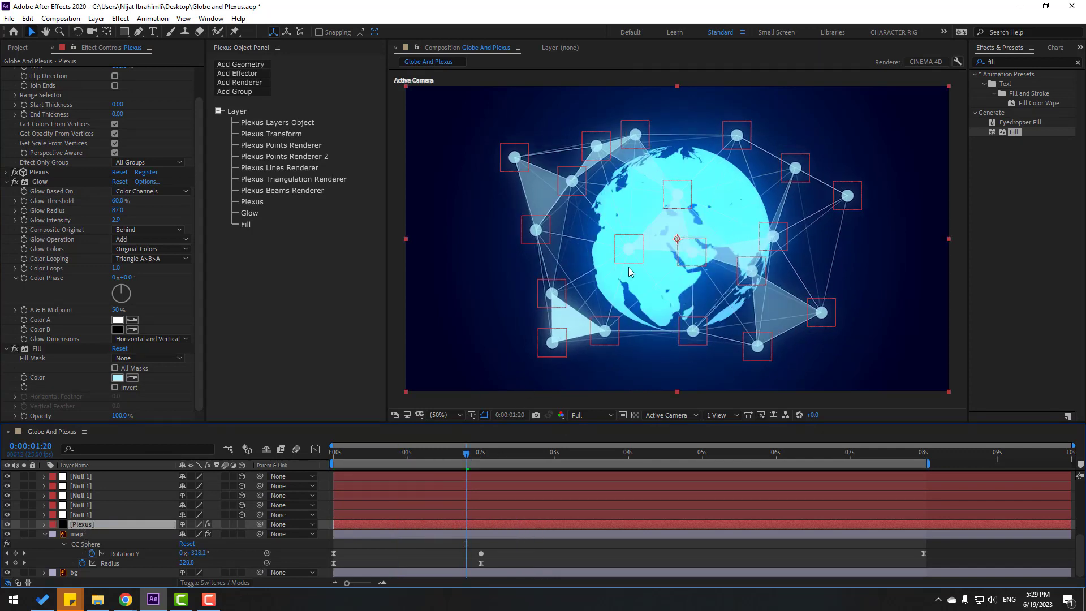
key(space)
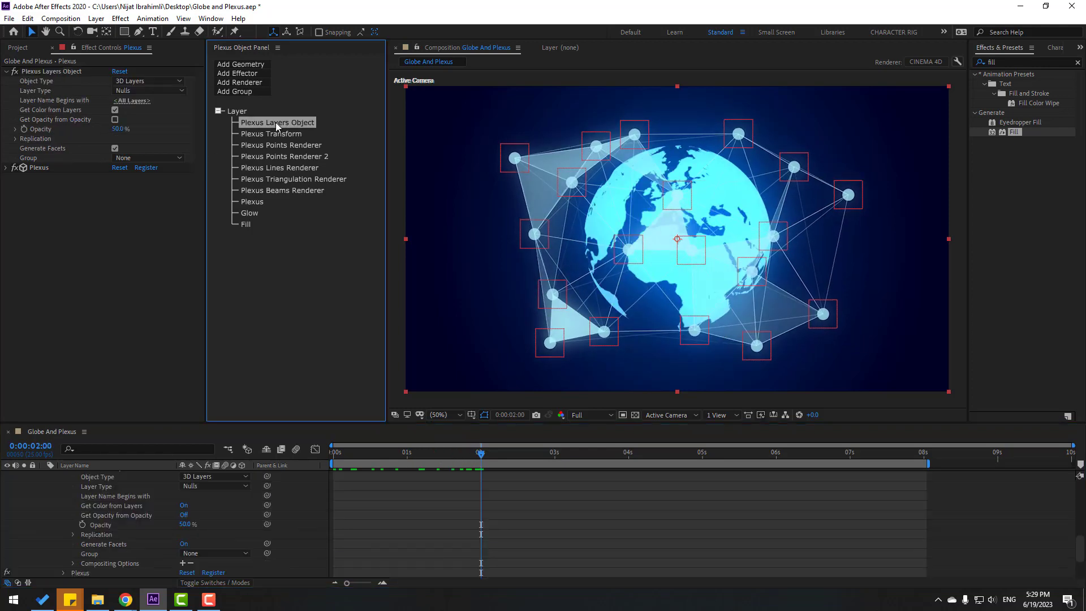
click(237, 111)
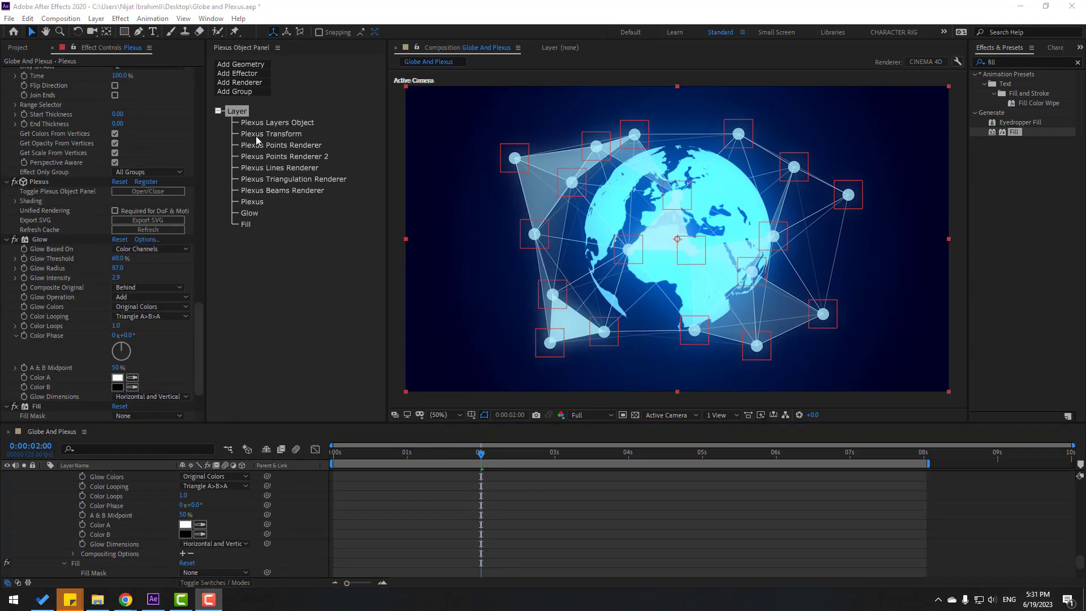
click(256, 136)
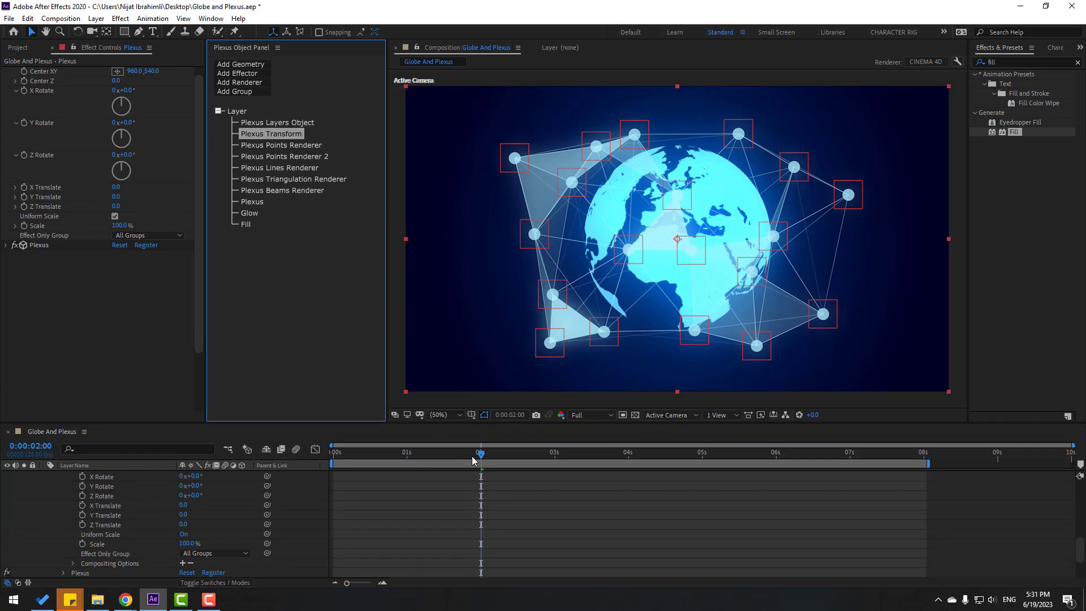
drag(473, 460, 320, 478)
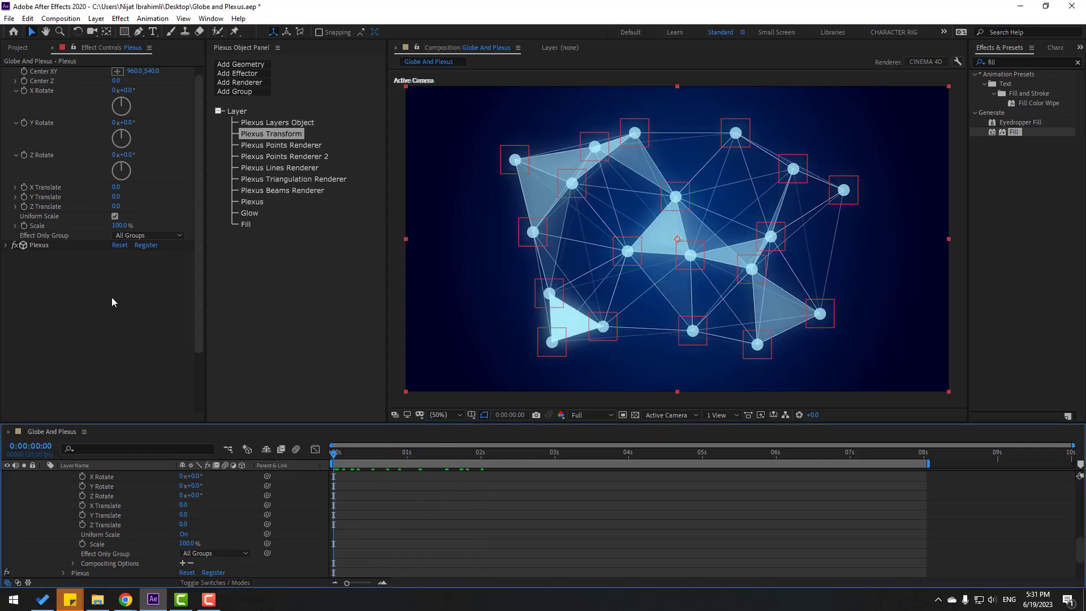
drag(119, 225, 245, 219)
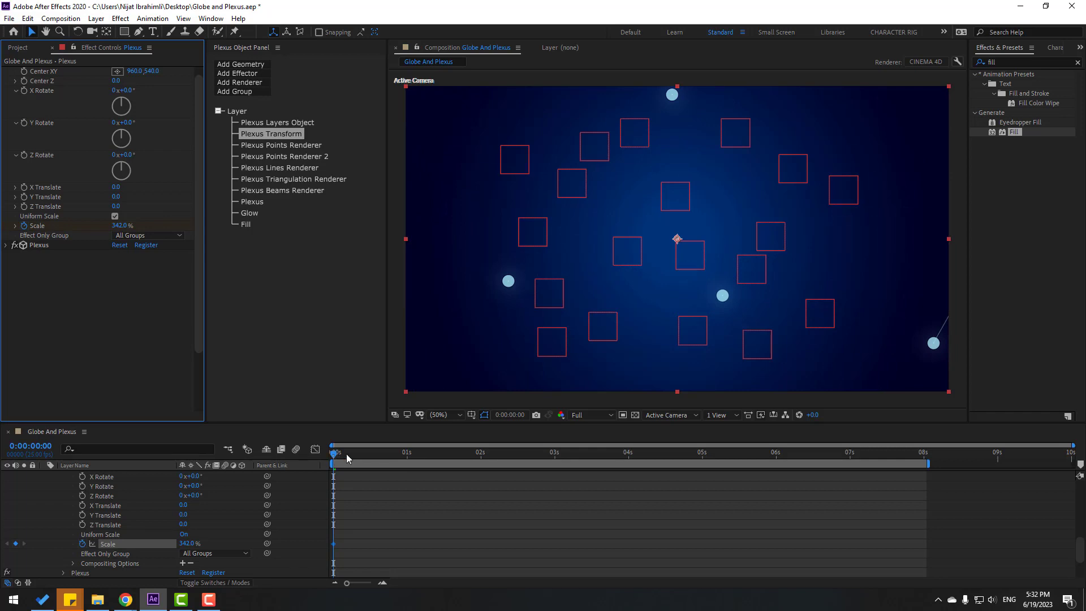
Add a second keyframe with a smaller Plexus Transform Scale at 0:00:01:22 and preview the scale-in from the start.
drag(347, 456, 472, 451)
click(118, 225)
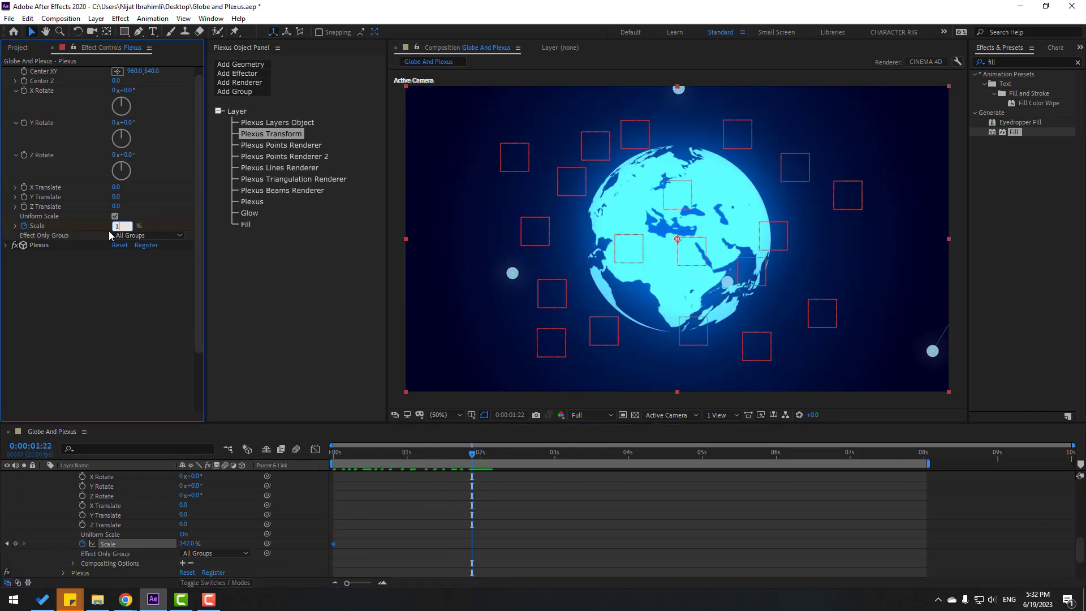
drag(481, 457, 331, 463)
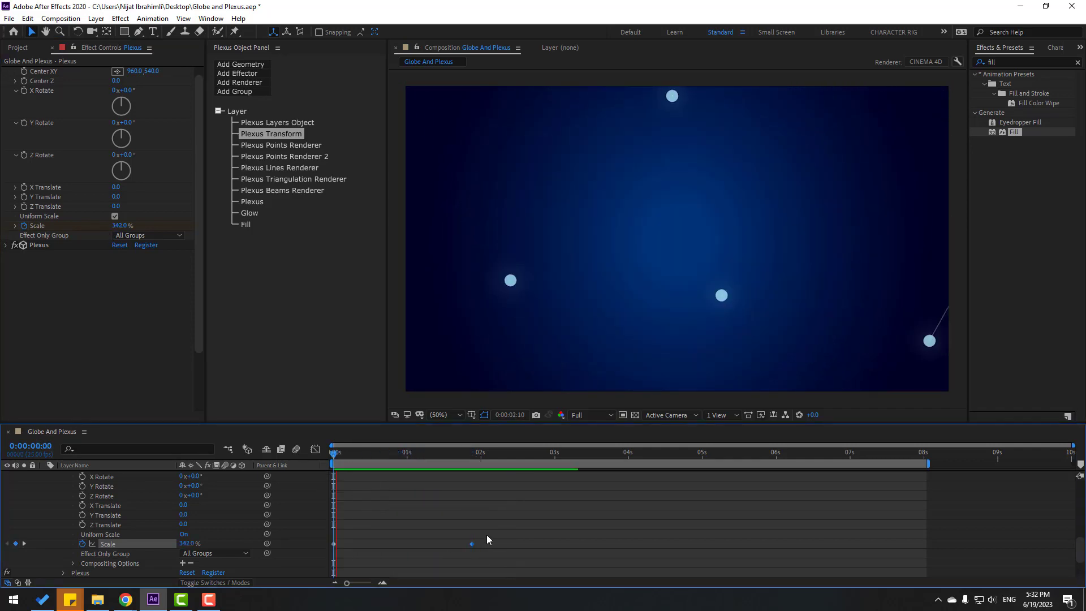
click(398, 454)
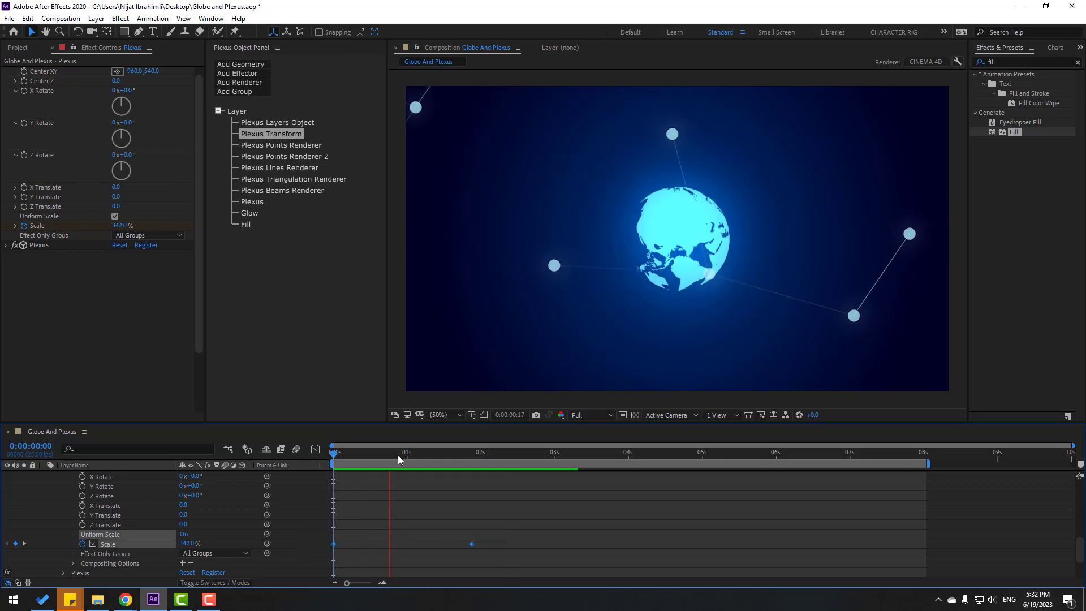
Apply Easy Ease to both Plexus Scale keyframes and show their speed graph.
right_click(473, 543)
mouse_move(565, 534)
click(638, 471)
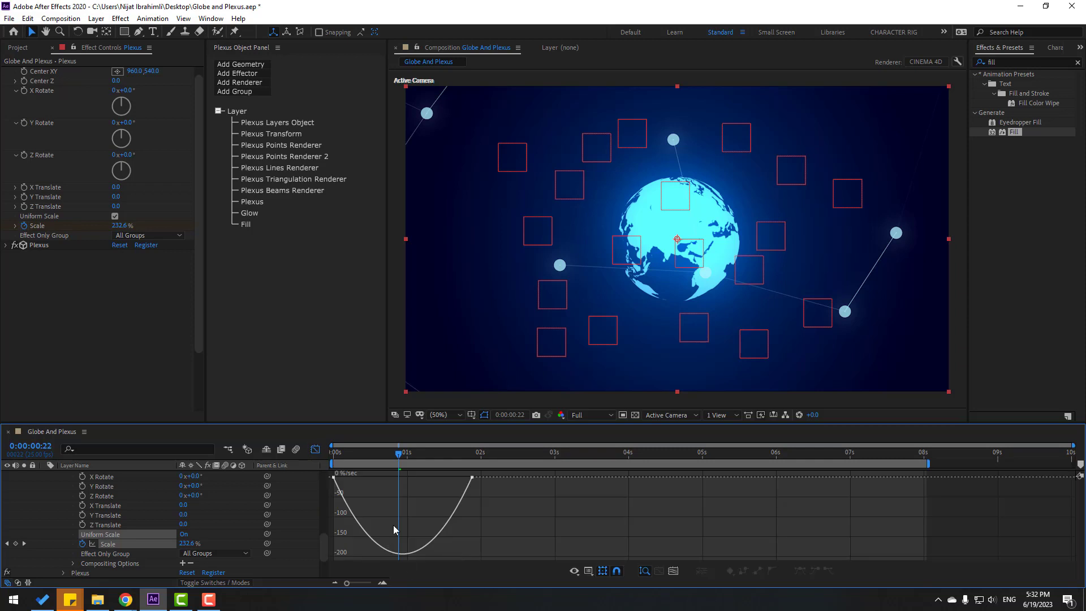
Reshape the Scale speed curve into an early peak with a long slow ease into the last keyframe, preview it, and close the graph.
click(469, 487)
drag(497, 492, 422, 475)
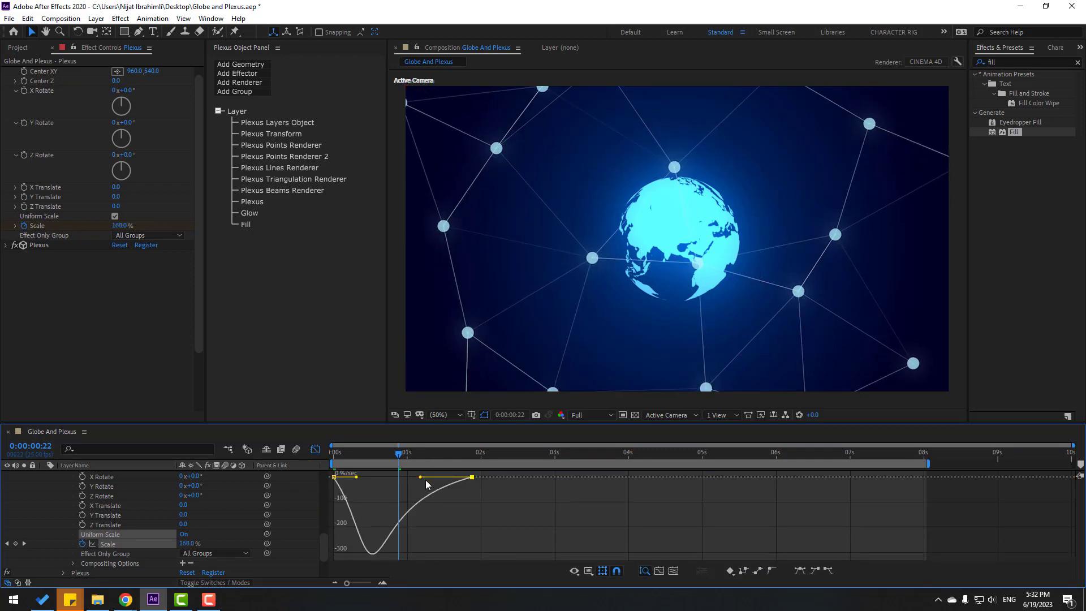
key(space)
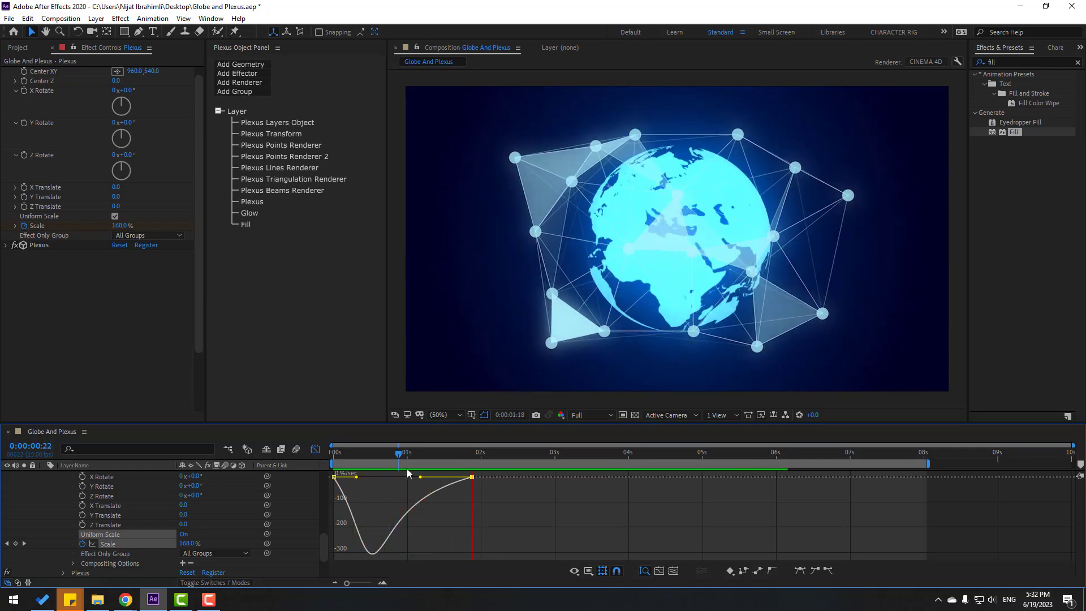
drag(403, 455, 365, 459)
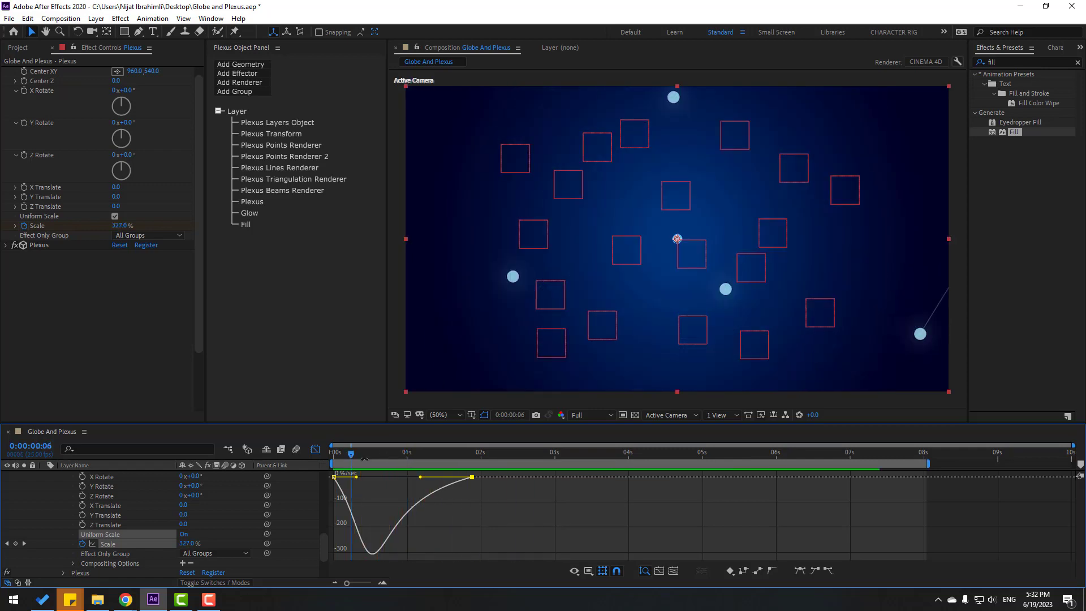
click(315, 449)
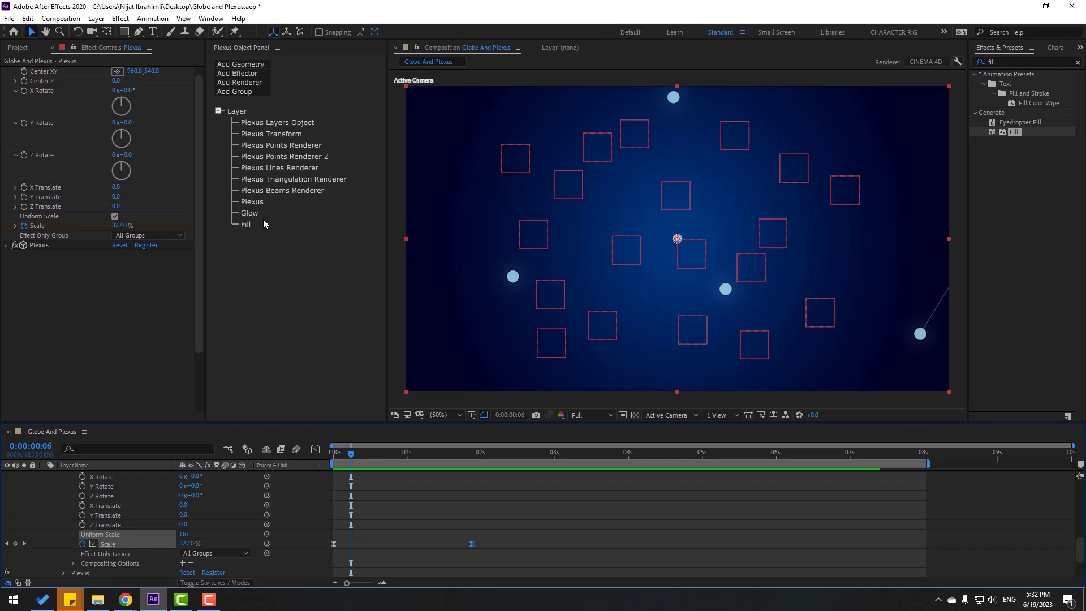
Keyframe the first Plexus Points Renderer's Points Size at 0:00:00:00 with a value of 0.
click(267, 144)
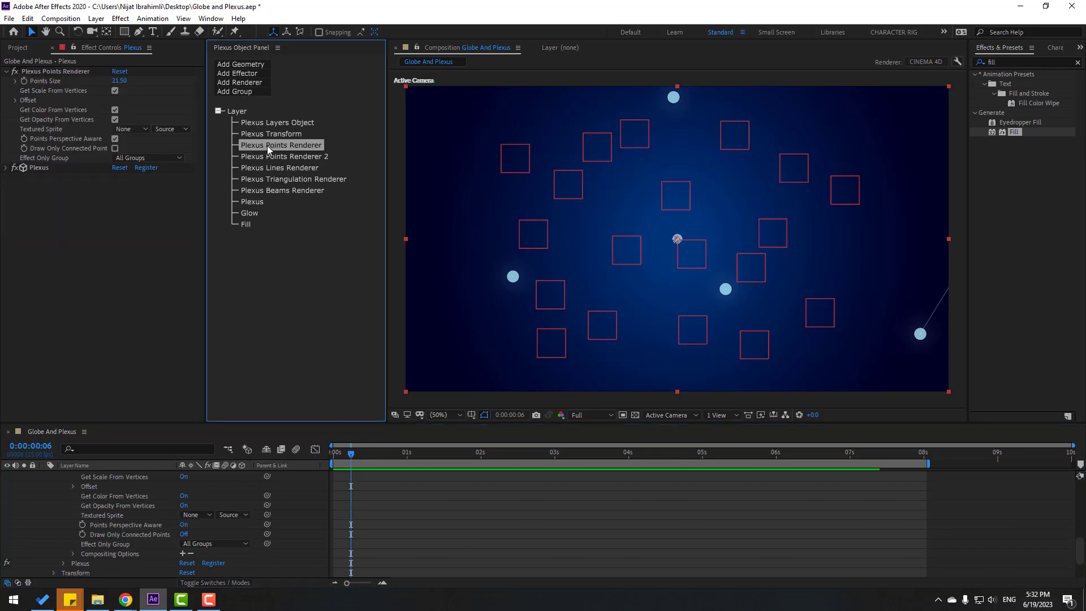
click(117, 81)
text(0)
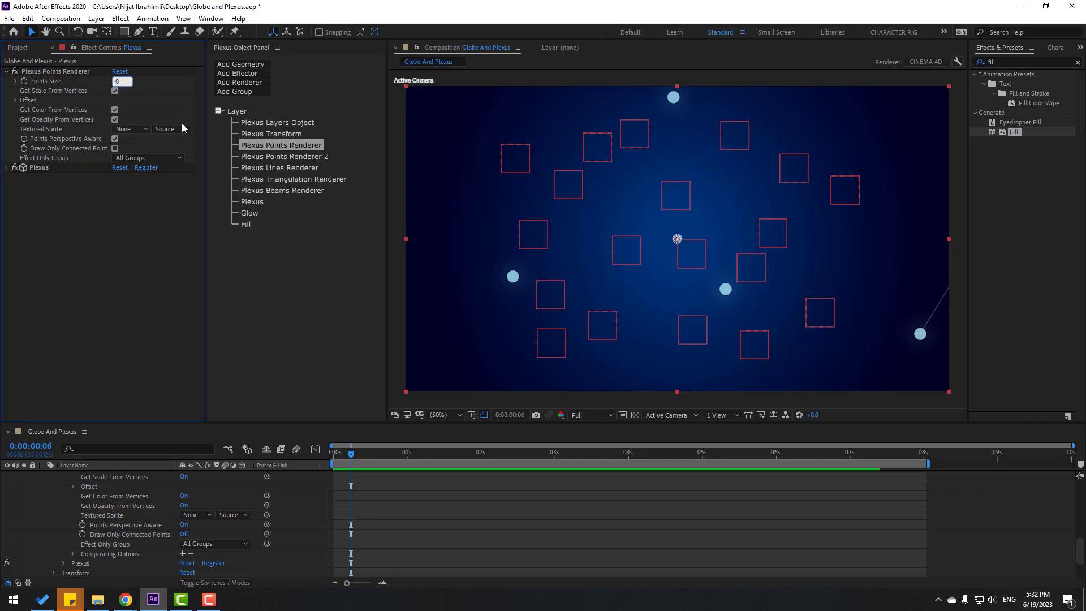
key(Return)
drag(350, 455, 333, 456)
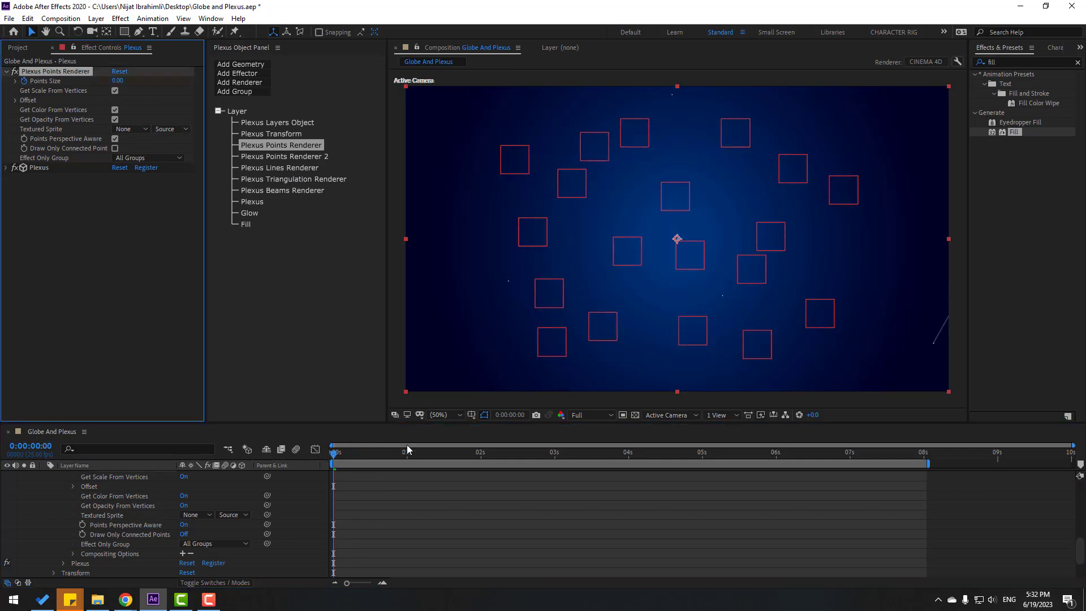
Set the first Plexus Points Renderer's Points Size to 9.80 at 0:00:00:16 and preview the growing points.
drag(351, 452, 381, 457)
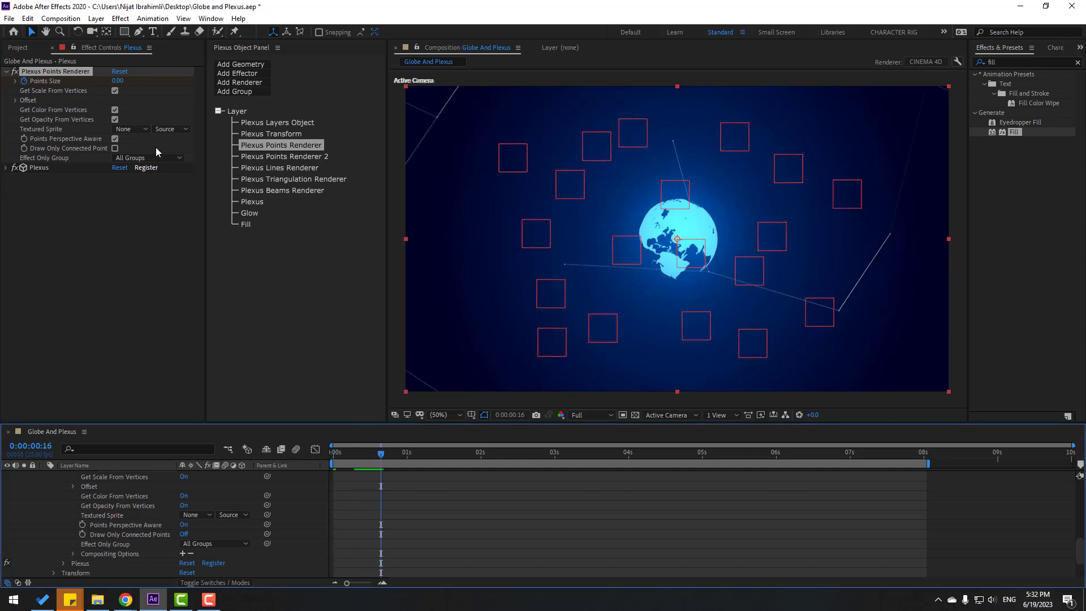
drag(122, 84, 130, 83)
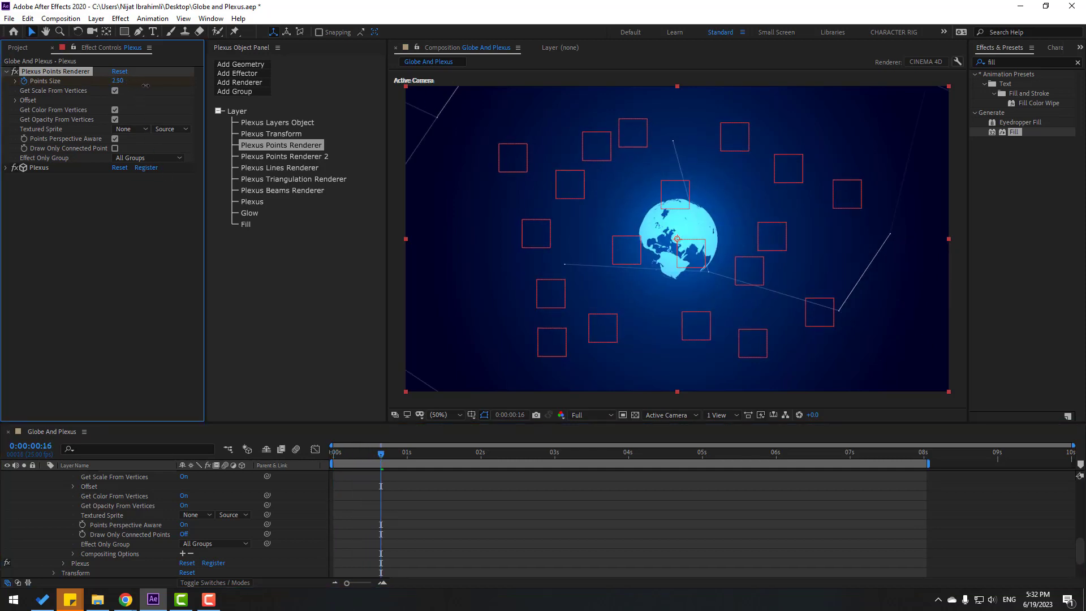
drag(177, 78, 175, 84)
click(509, 531)
key(space)
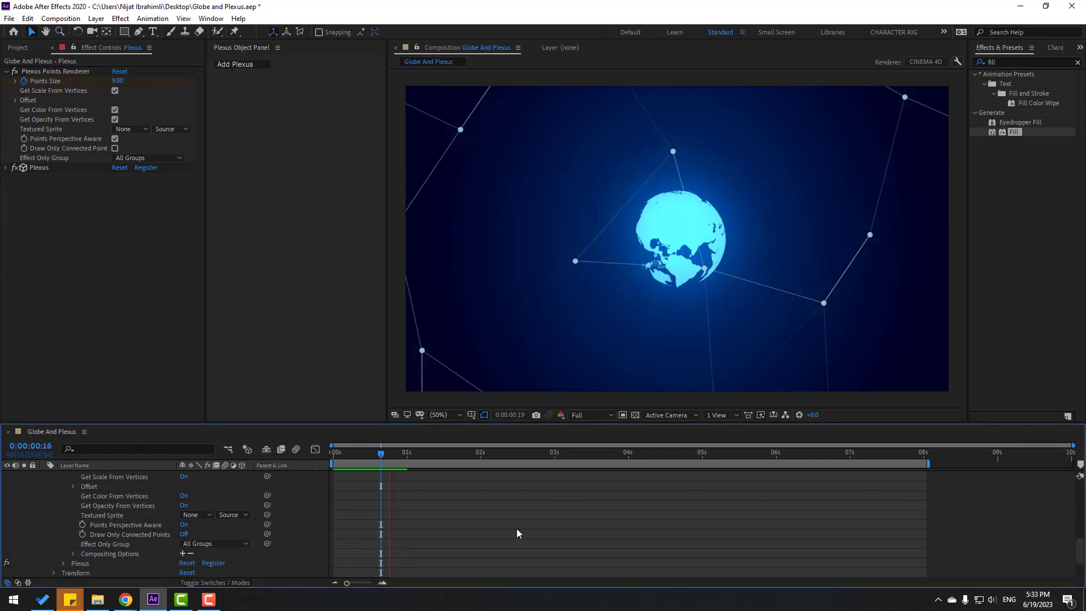
key(space)
key(space)
key(space)
Apply Easy Ease to both Points Size keyframes and move the second one to just past the one-second mark, previewing the result.
scroll(463, 540, down, 2)
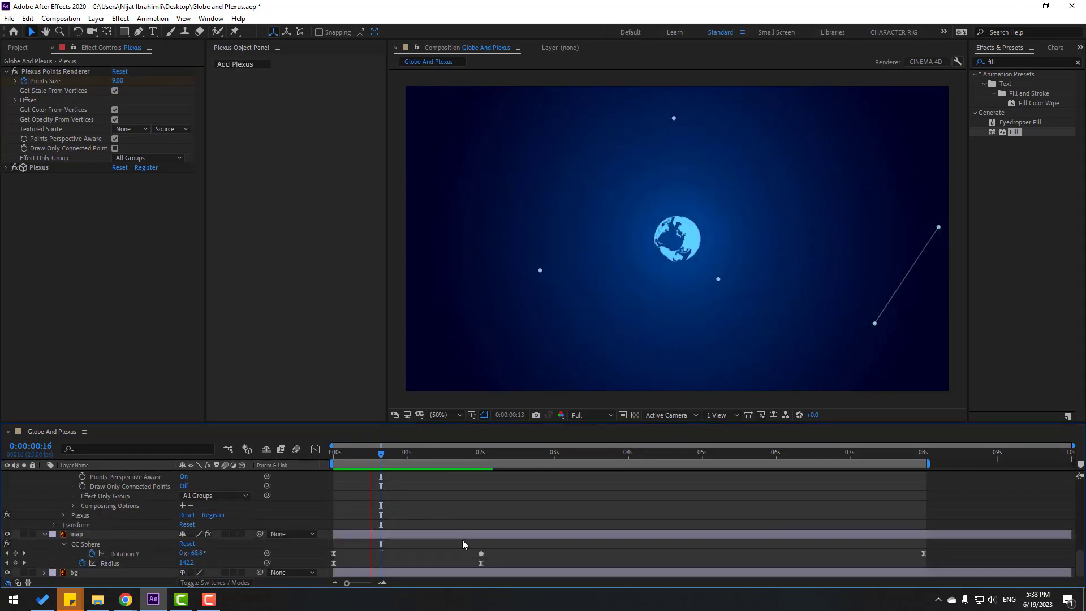
scroll(463, 539, up, 3)
key(space)
click(335, 505)
right_click(335, 505)
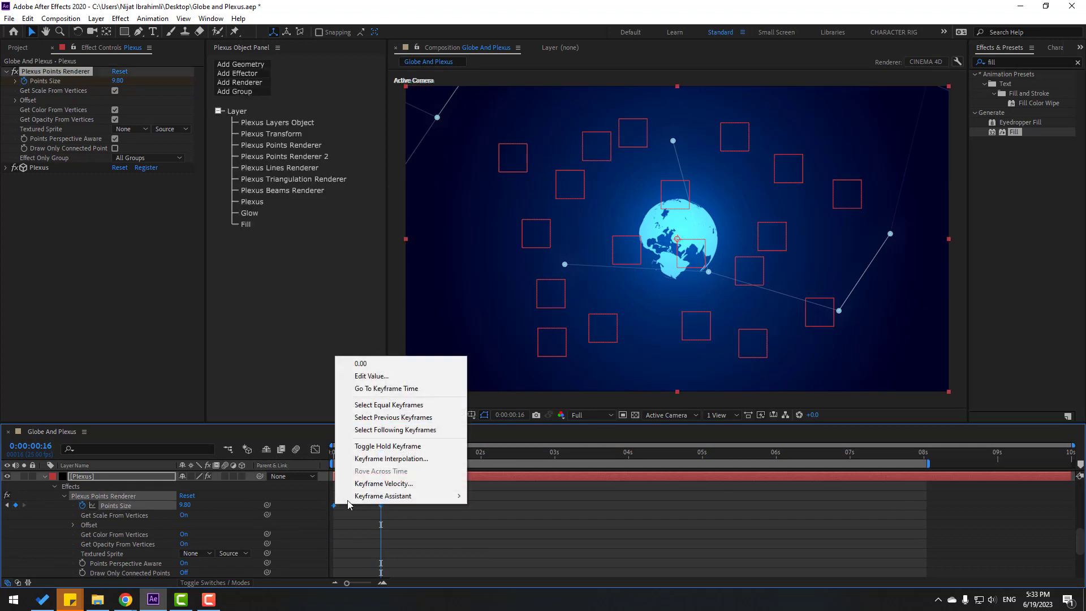
mouse_move(395, 495)
click(498, 421)
click(394, 514)
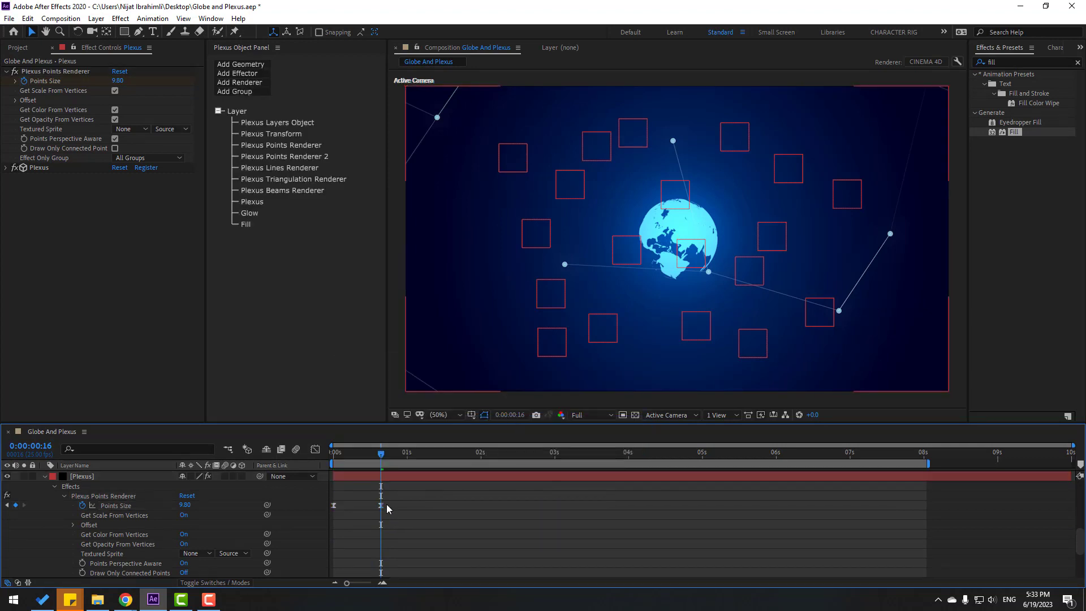
drag(381, 505, 415, 505)
key(space)
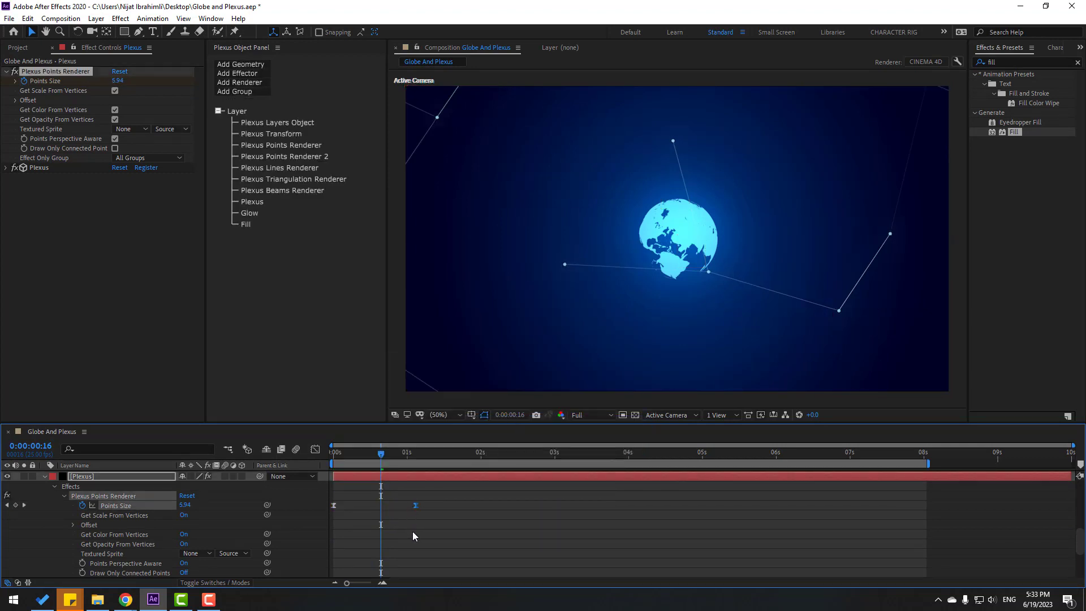